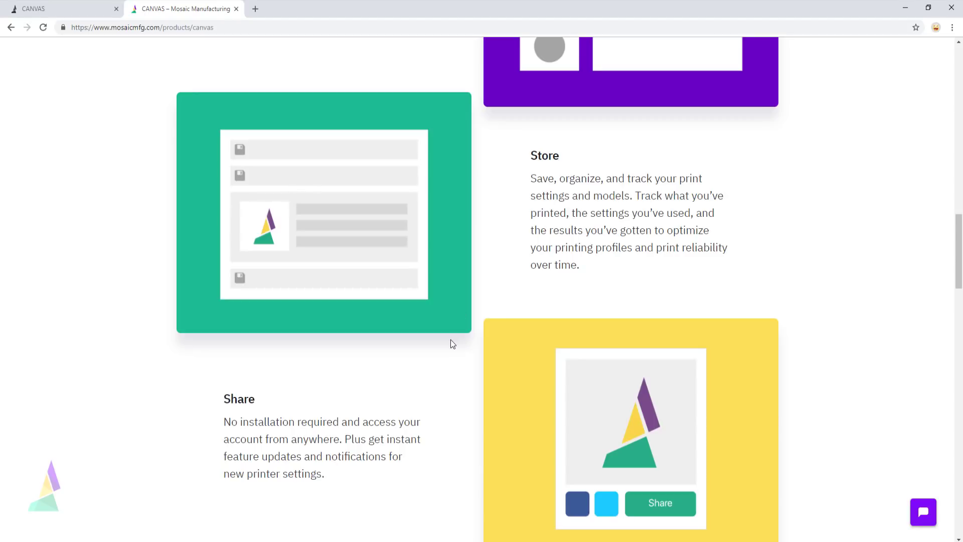
{"action": "scroll", "coordinate": [451, 341], "scroll_direction": "down", "scroll_amount": 2}
{"action": "scroll", "coordinate": [453, 343], "scroll_direction": "down", "scroll_amount": 2}
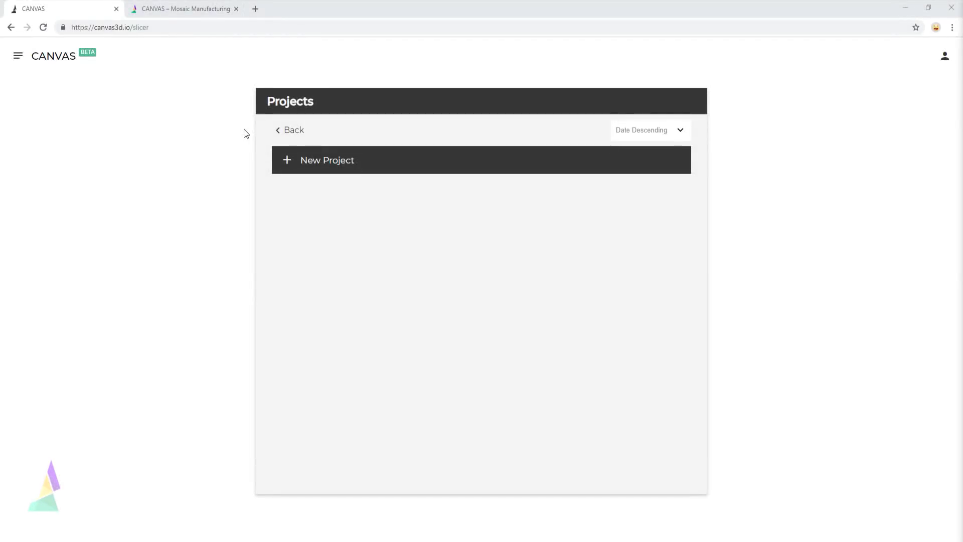
Start a new project, then add a printer by creating a new profile.
{"action": "left_click", "coordinate": [314, 160]}
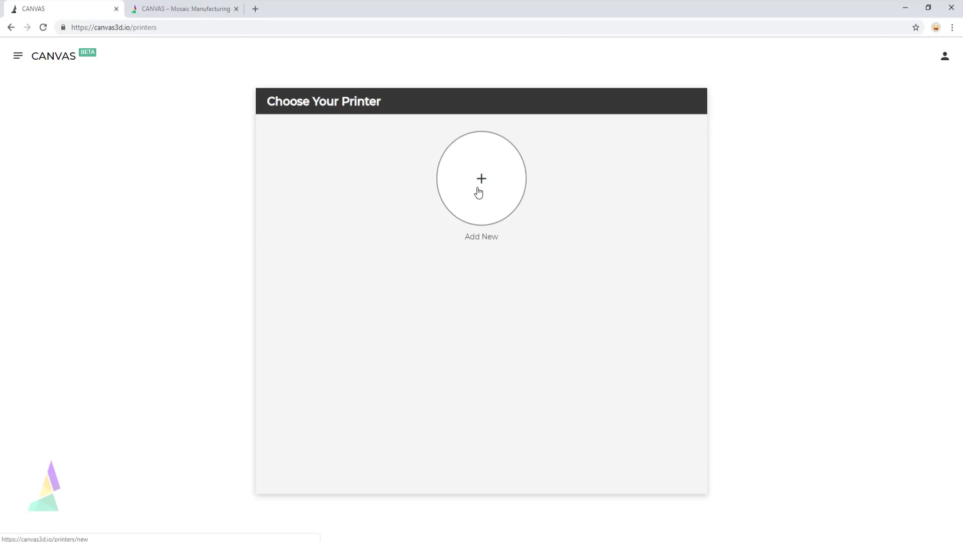
{"action": "left_click", "coordinate": [479, 193]}
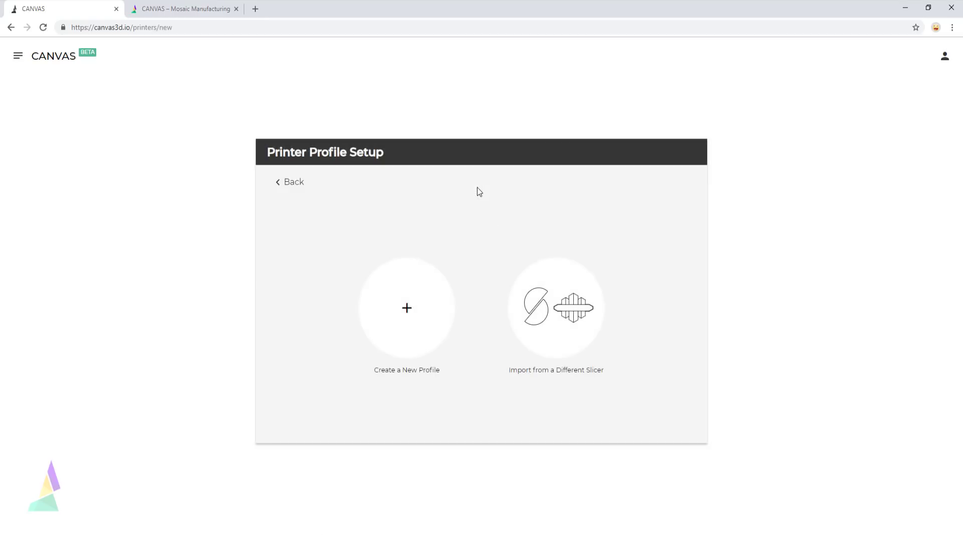
{"action": "left_click", "coordinate": [412, 307]}
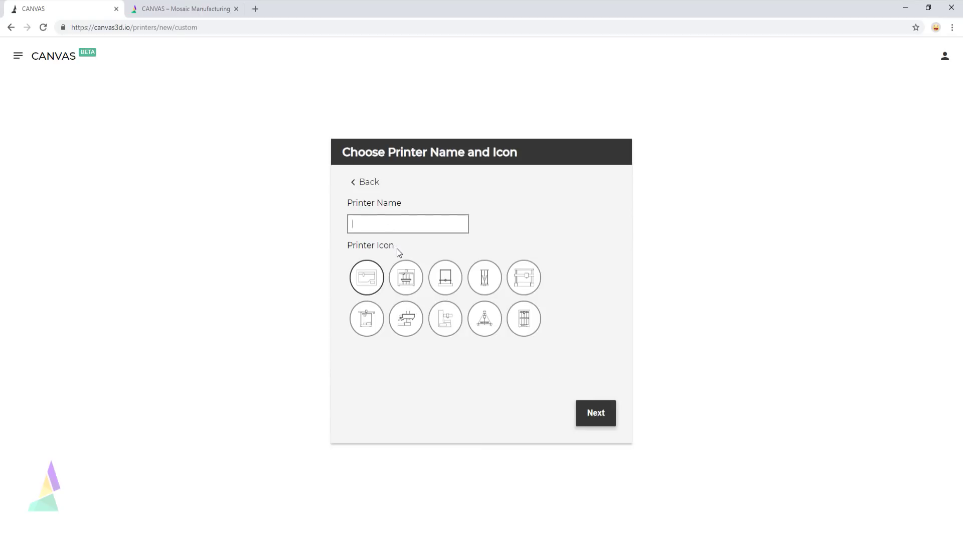
Name the printer My Printer, choose the third icon in the first row, and continue to its profile settings.
{"action": "type", "text": "My Printer"}
{"action": "left_click", "coordinate": [433, 284]}
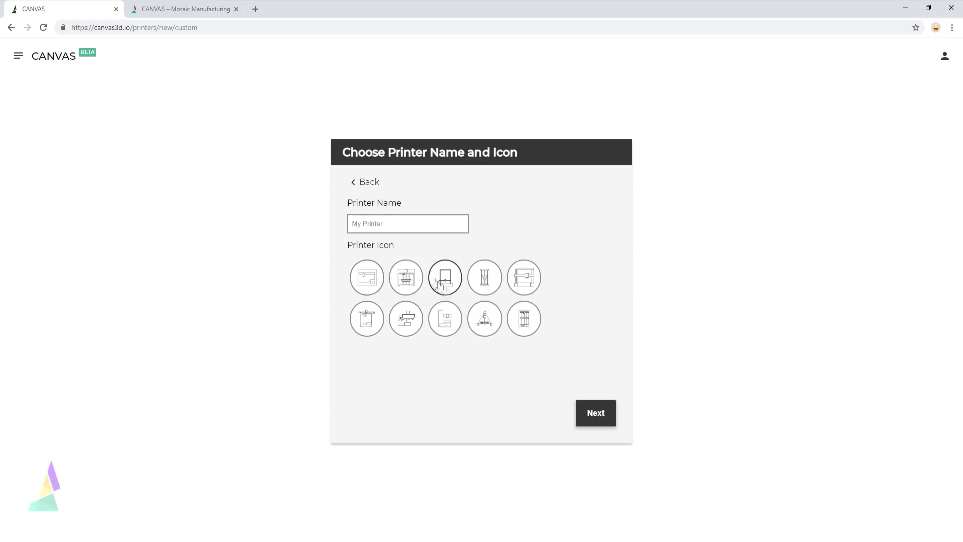
{"action": "left_click", "coordinate": [596, 414]}
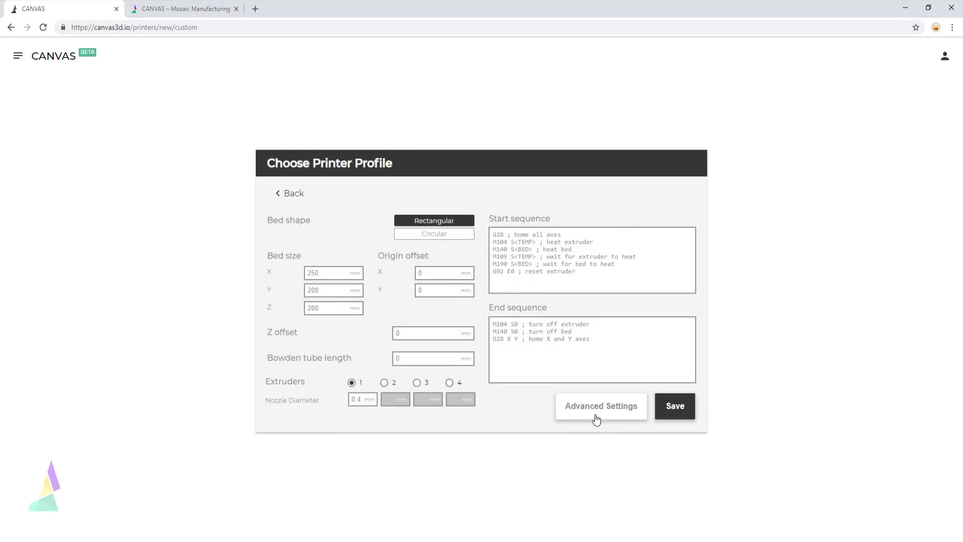
Keep the bed shape rectangular and set the bed size to X 300 mm, Y 250 mm and Z 250 mm.
{"action": "left_click", "coordinate": [432, 240]}
{"action": "left_click", "coordinate": [435, 226]}
{"action": "left_click_drag", "start_coordinate": [337, 271], "coordinate": [308, 270]}
{"action": "type", "text": "300"}
{"action": "left_click_drag", "start_coordinate": [324, 307], "coordinate": [305, 309]}
{"action": "type", "text": "250"}
Review the advanced printer settings, including the available file types, and return to the main printer profile settings.
{"action": "left_click", "coordinate": [575, 405]}
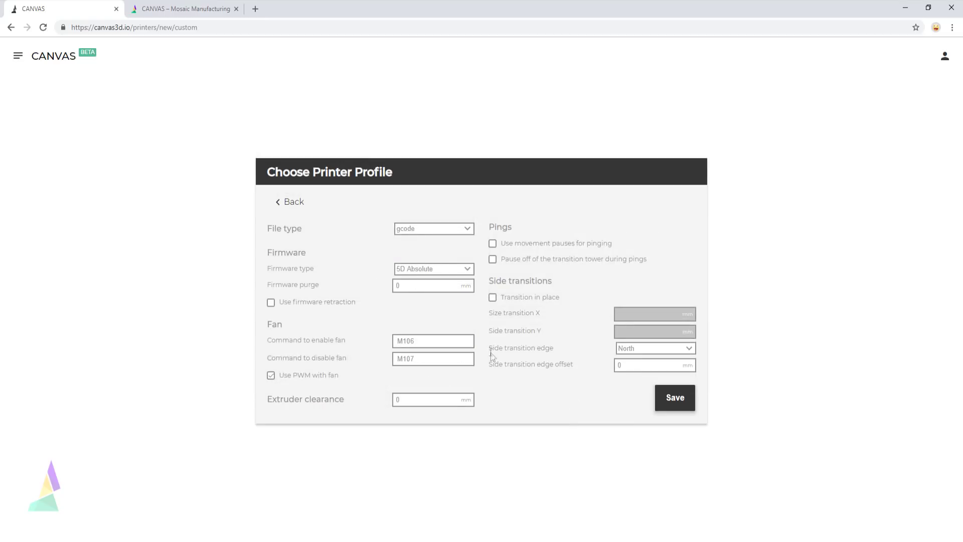
{"action": "left_click", "coordinate": [430, 230]}
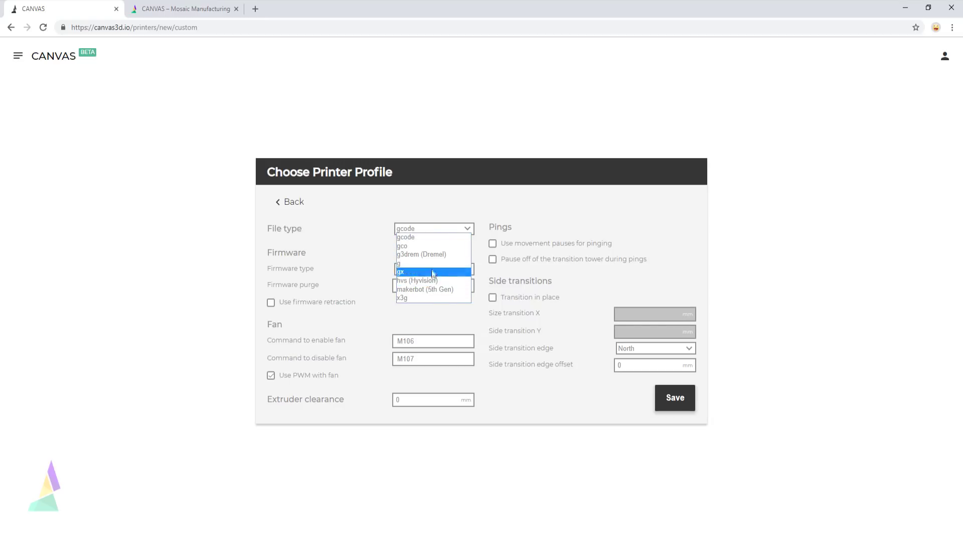
{"action": "left_click", "coordinate": [435, 232]}
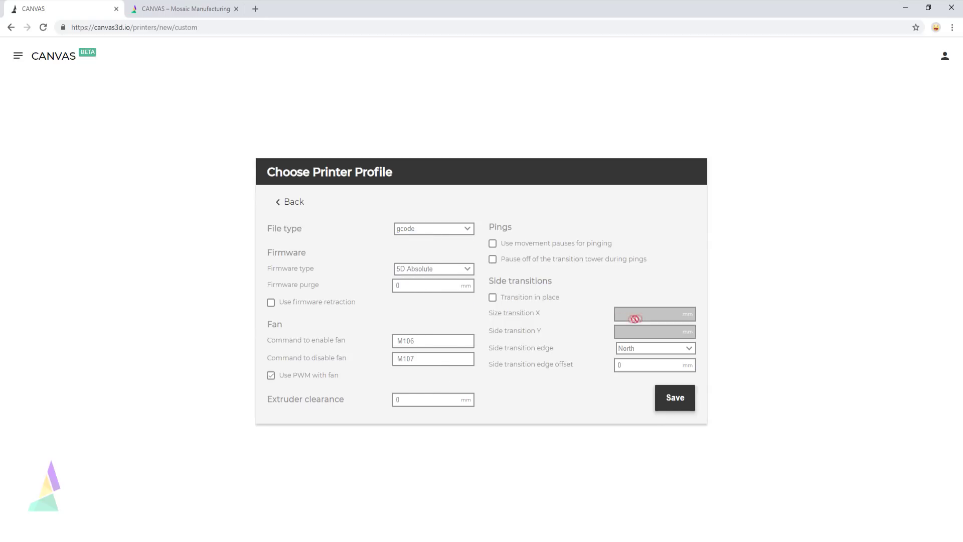
{"action": "left_click", "coordinate": [297, 202]}
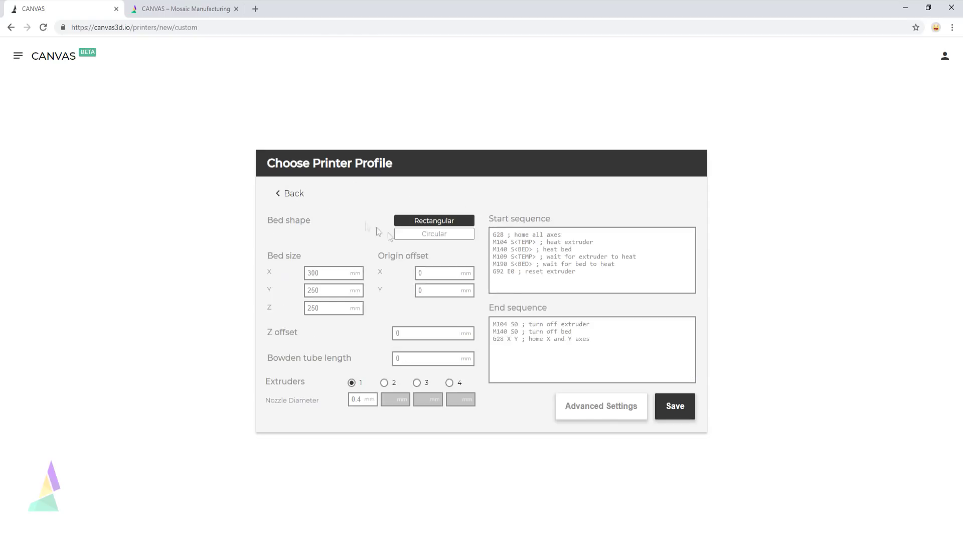
Save the printer profile and start a blank style profile named Standard.
{"action": "left_click", "coordinate": [680, 417]}
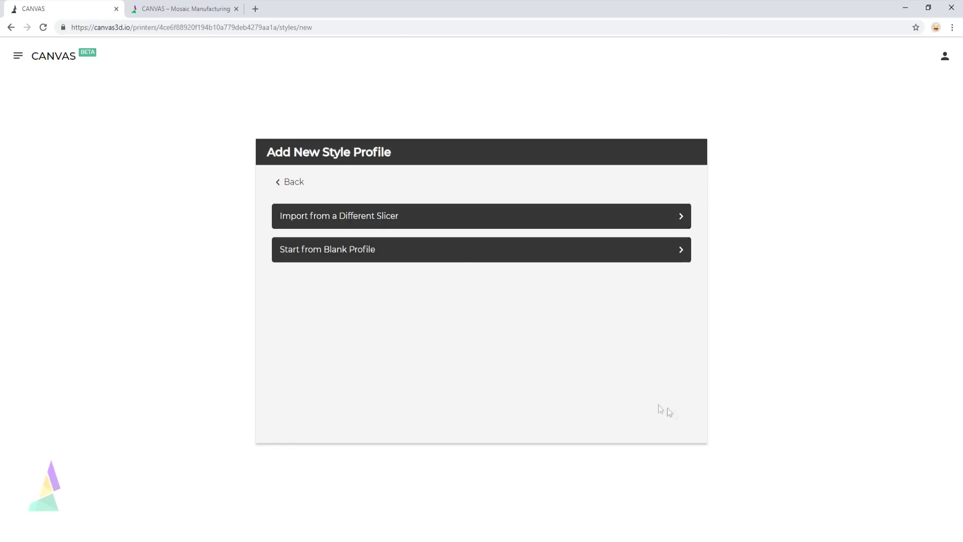
{"action": "left_click", "coordinate": [442, 253]}
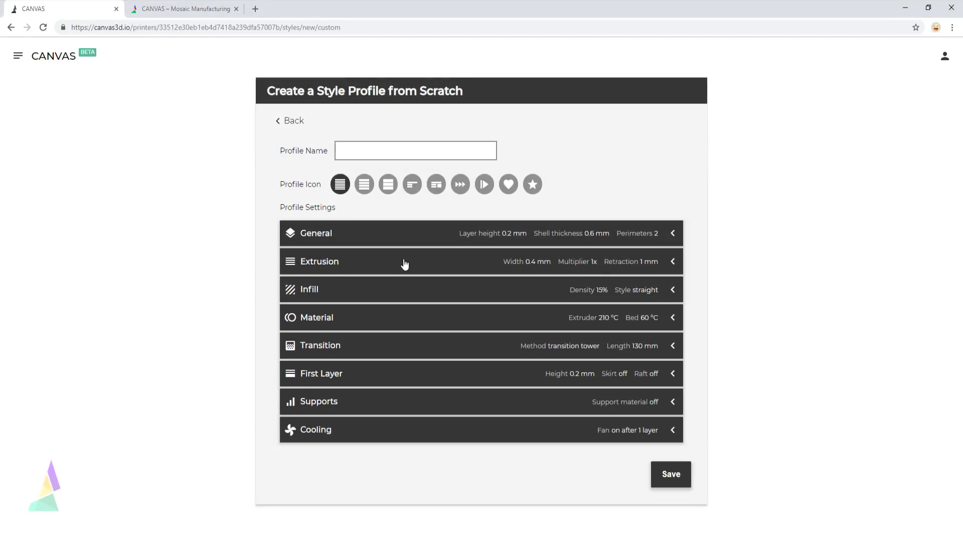
{"action": "left_click", "coordinate": [357, 150]}
{"action": "type", "text": "Standard"}
Examine the General, Extrusion, Infill and Material settings of the Standard style profile.
{"action": "left_click", "coordinate": [367, 243]}
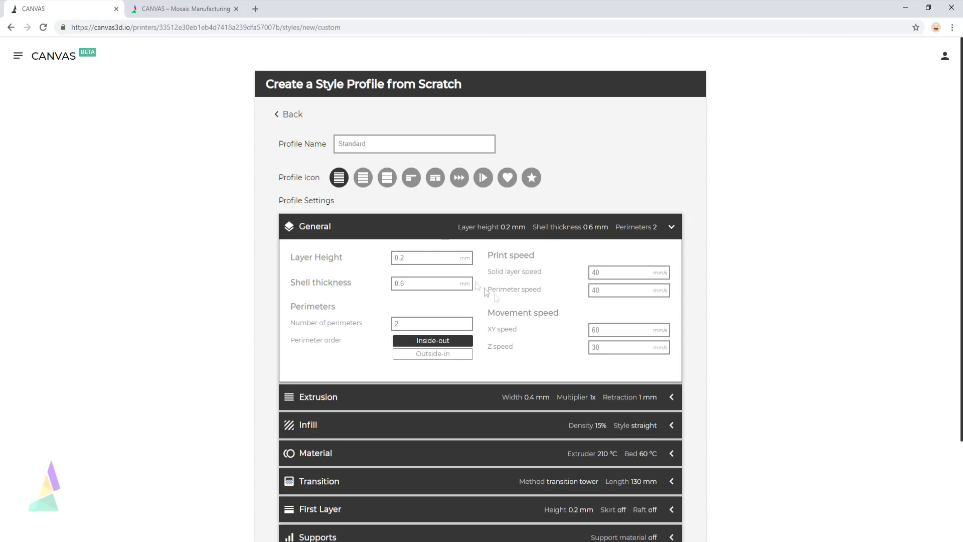
{"action": "left_click", "coordinate": [424, 236]}
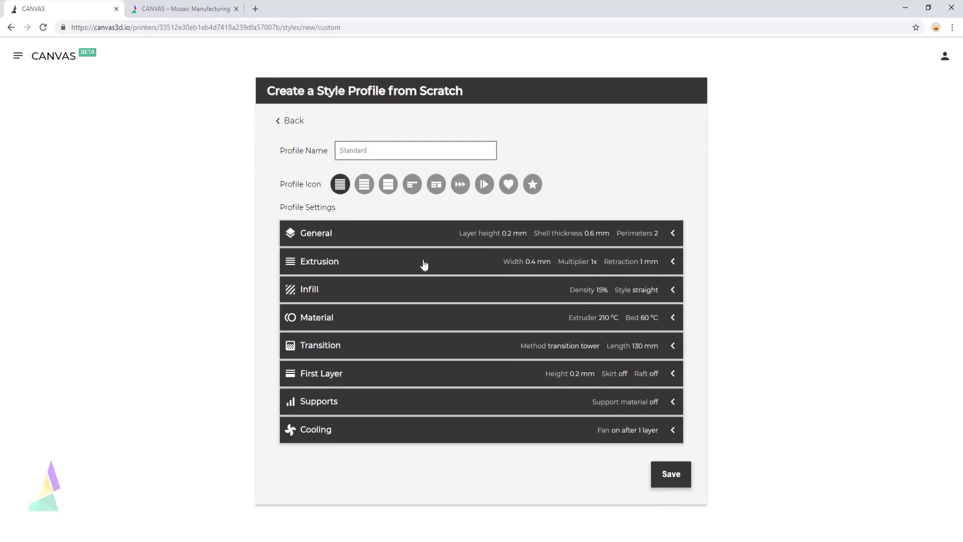
{"action": "left_click", "coordinate": [424, 265]}
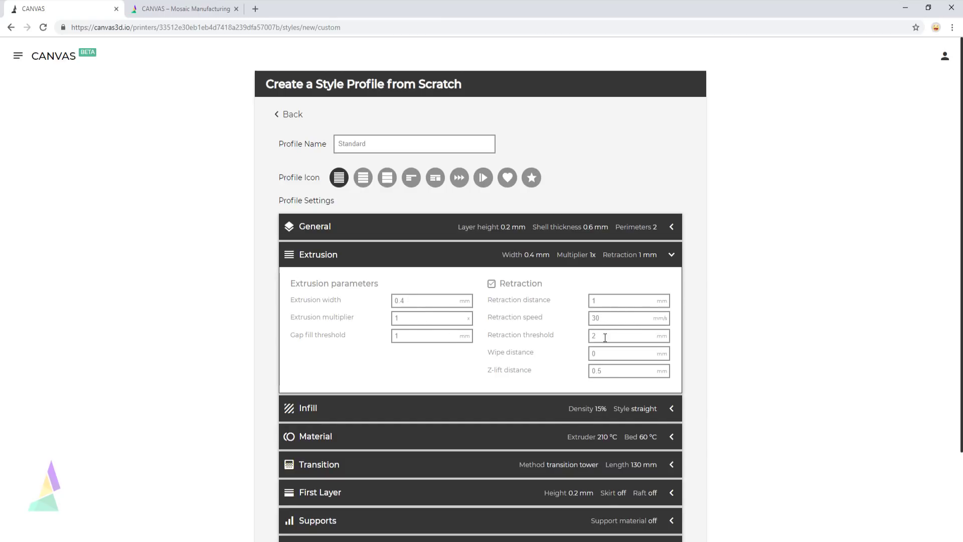
{"action": "left_click", "coordinate": [480, 262]}
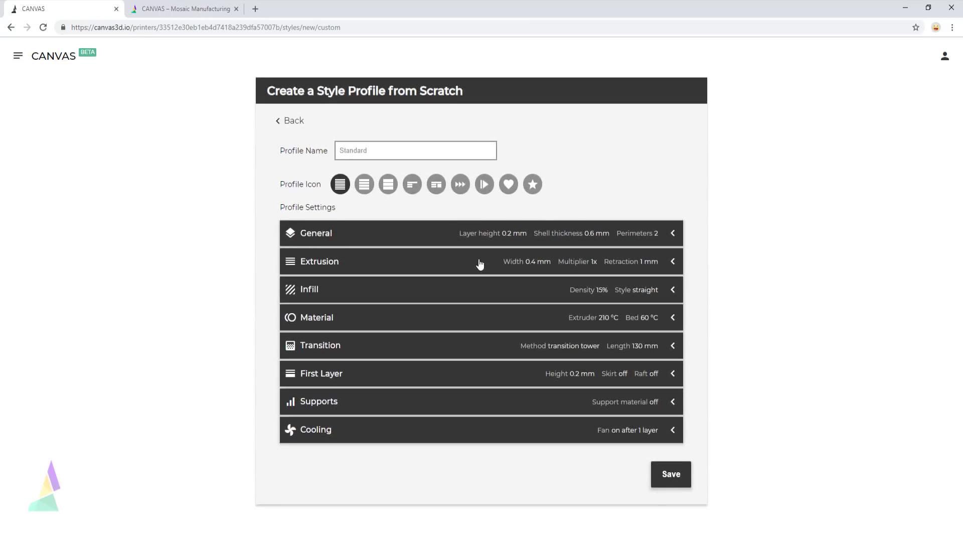
{"action": "left_click", "coordinate": [470, 291]}
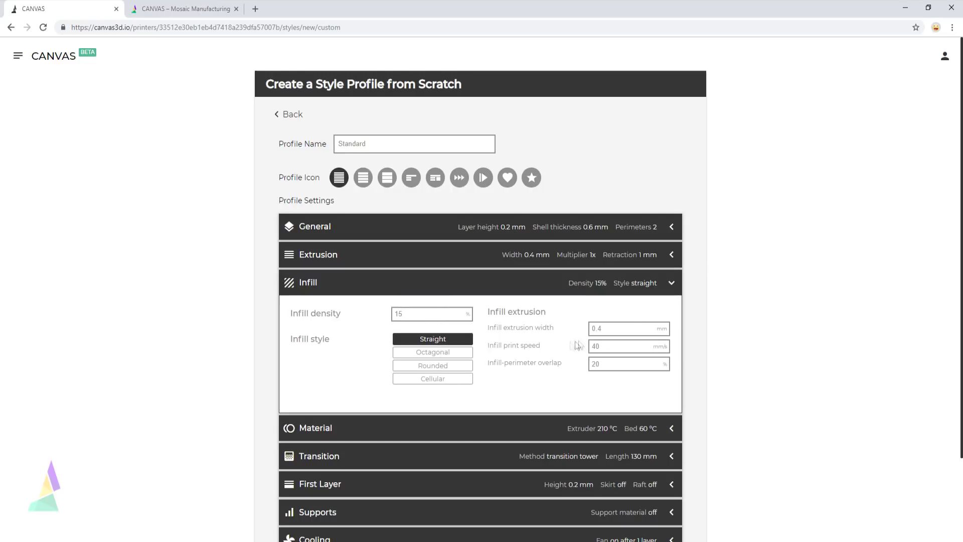
{"action": "left_click", "coordinate": [493, 295]}
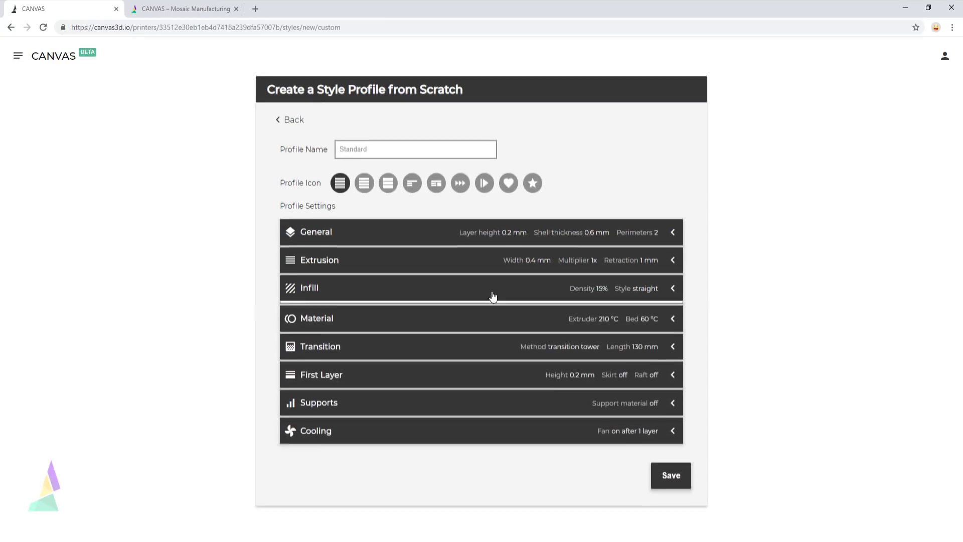
{"action": "left_click", "coordinate": [476, 327]}
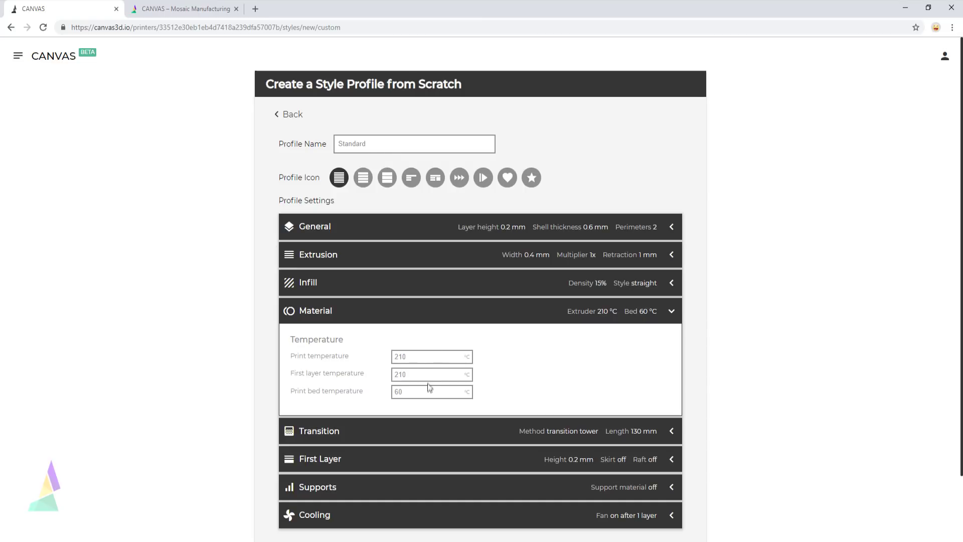
{"action": "left_click", "coordinate": [452, 327]}
Examine the Transition, First Layer and Supports settings of the Standard style profile, trying the Skirt/brim option on and off.
{"action": "left_click", "coordinate": [444, 346]}
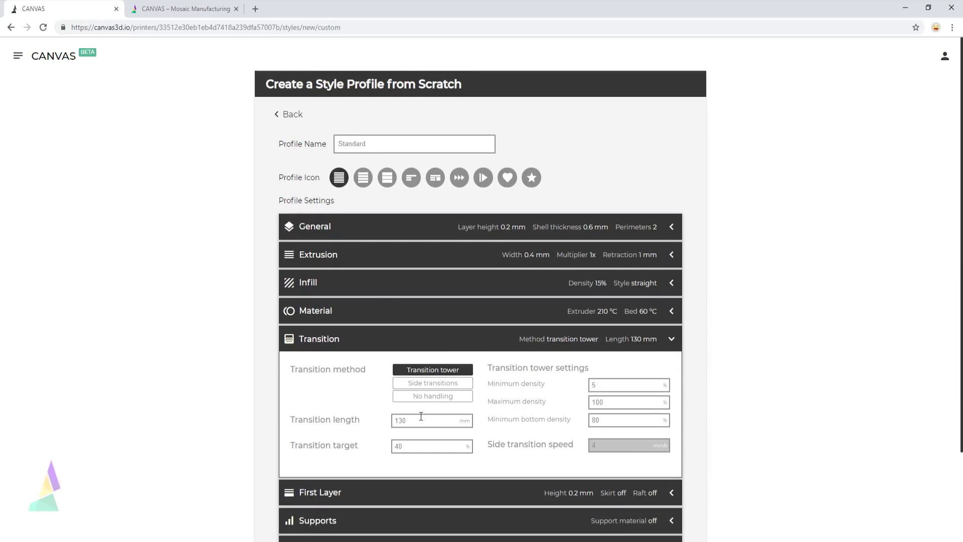
{"action": "left_click", "coordinate": [490, 347]}
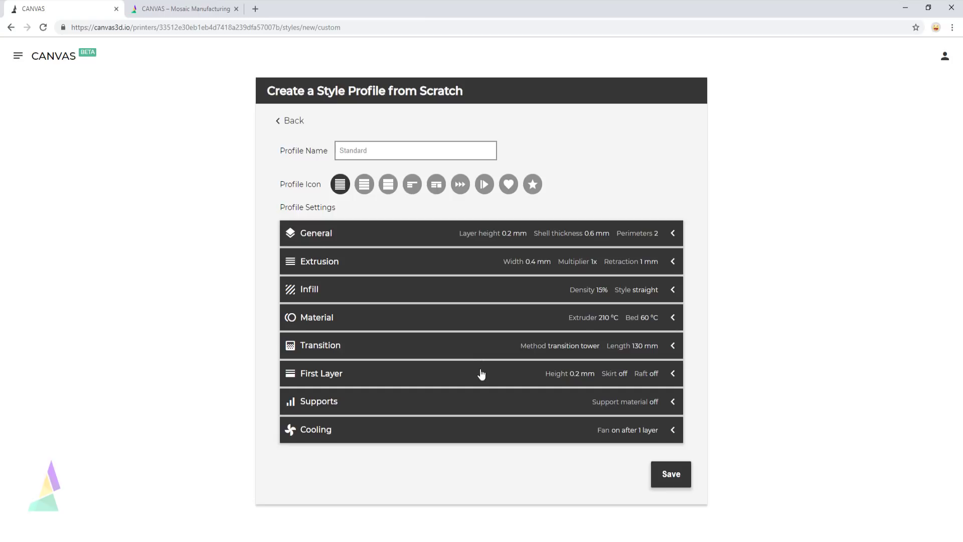
{"action": "left_click", "coordinate": [481, 374]}
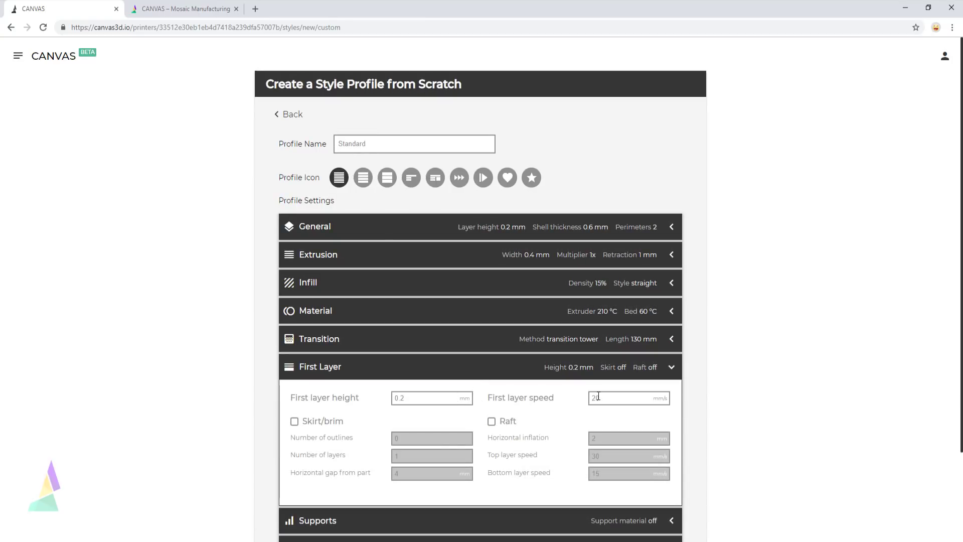
{"action": "left_click", "coordinate": [295, 422]}
{"action": "left_click", "coordinate": [295, 422]}
{"action": "left_click", "coordinate": [440, 371]}
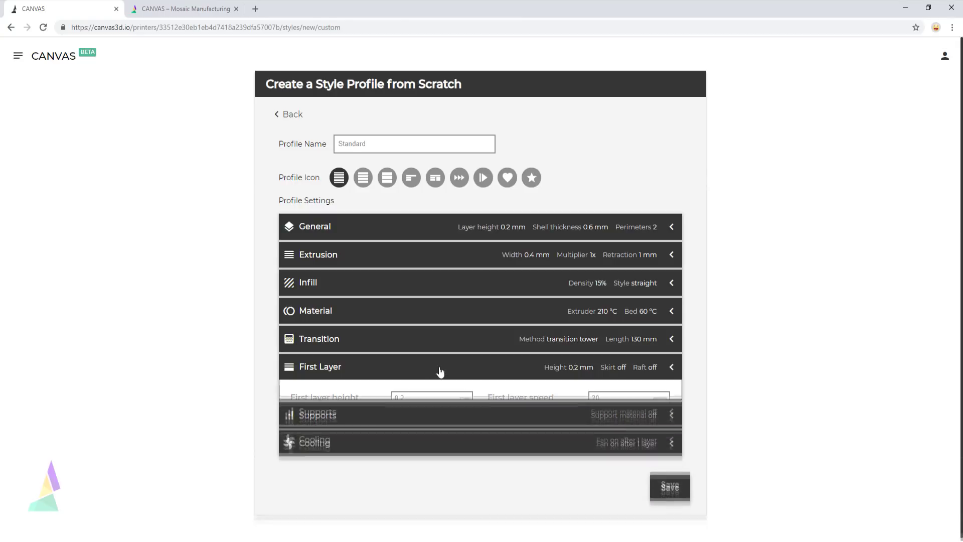
{"action": "left_click", "coordinate": [436, 402]}
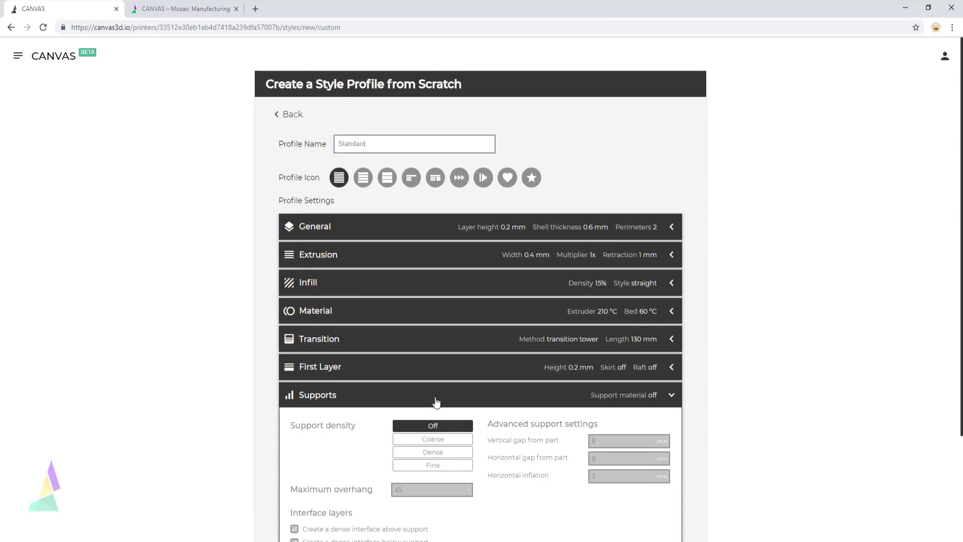
{"action": "scroll", "coordinate": [435, 400], "scroll_direction": "down", "scroll_amount": 1}
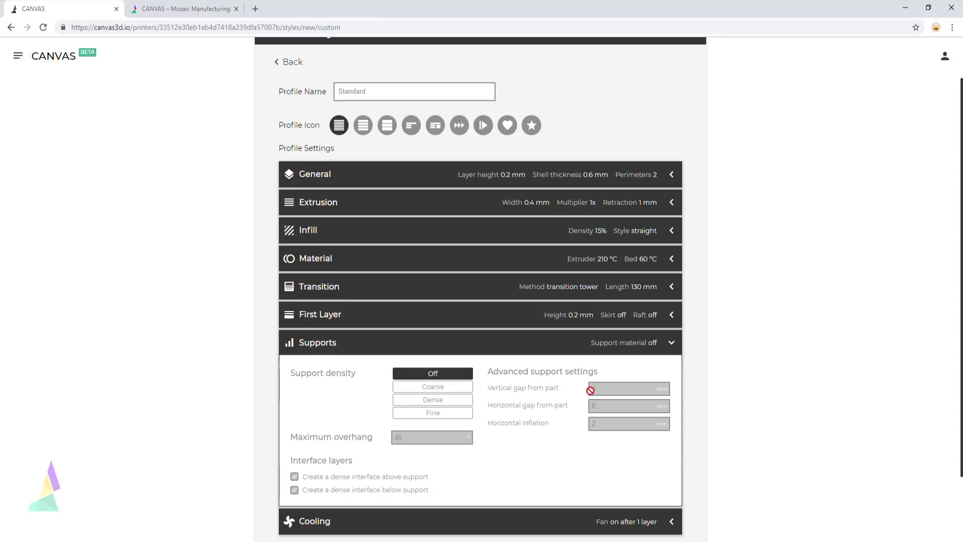
{"action": "left_click", "coordinate": [400, 345]}
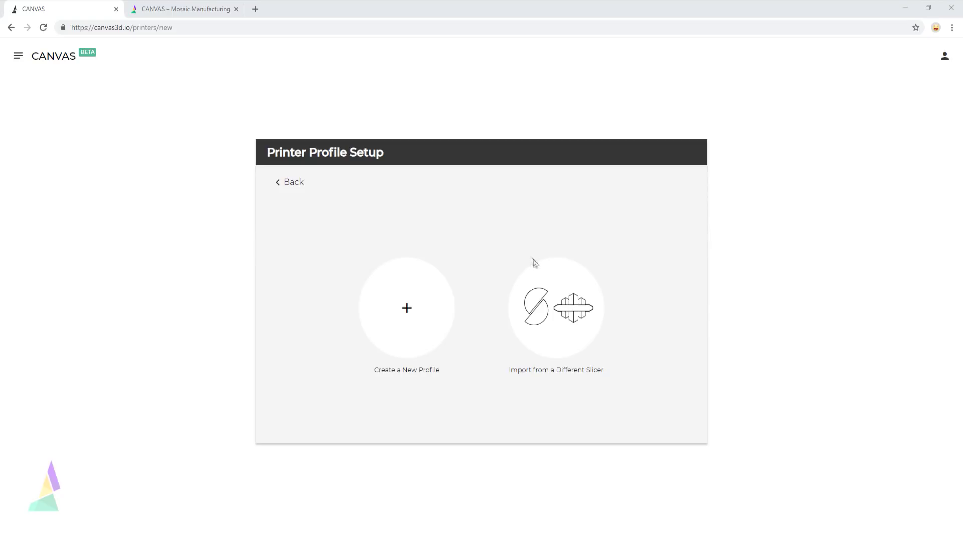
Import a printer profile from a different slicer, uploading the first file in the Import Profiles folder under z3D Printing.
{"action": "left_click", "coordinate": [555, 297]}
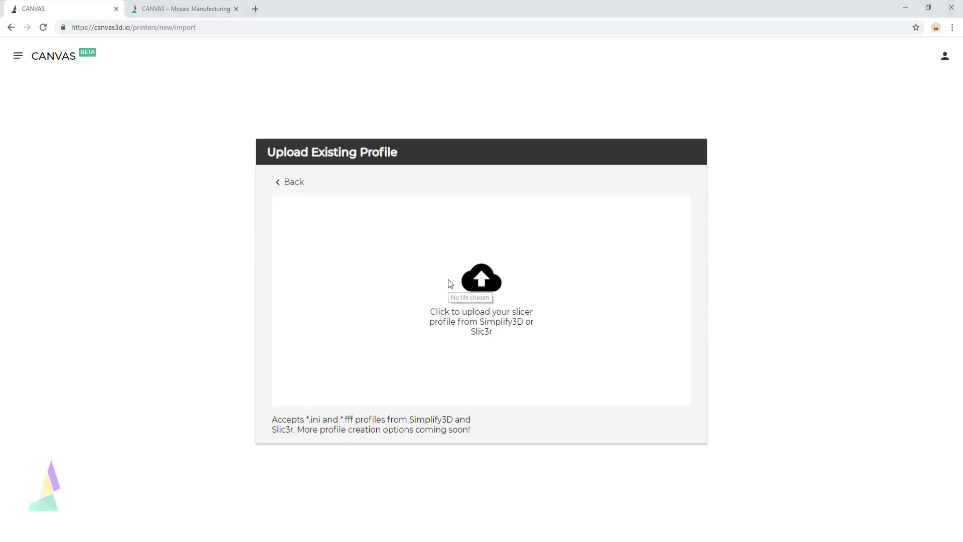
{"action": "left_click", "coordinate": [450, 284]}
{"action": "left_click", "coordinate": [159, 25]}
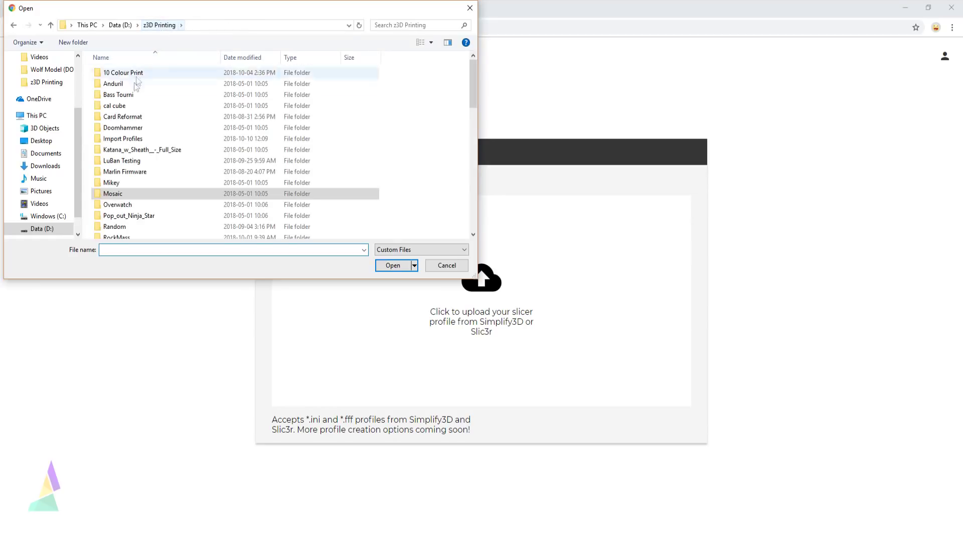
{"action": "double_click", "coordinate": [126, 140]}
{"action": "double_click", "coordinate": [137, 72]}
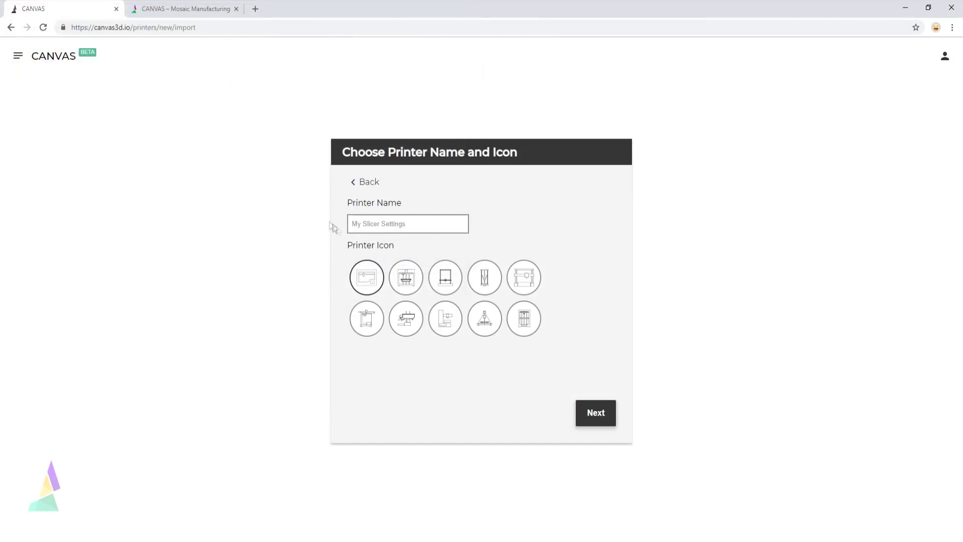
Choose the fifth icon in the first row for the imported printer, then save its printer profile and style profile.
{"action": "left_click", "coordinate": [514, 286]}
{"action": "left_click", "coordinate": [589, 416]}
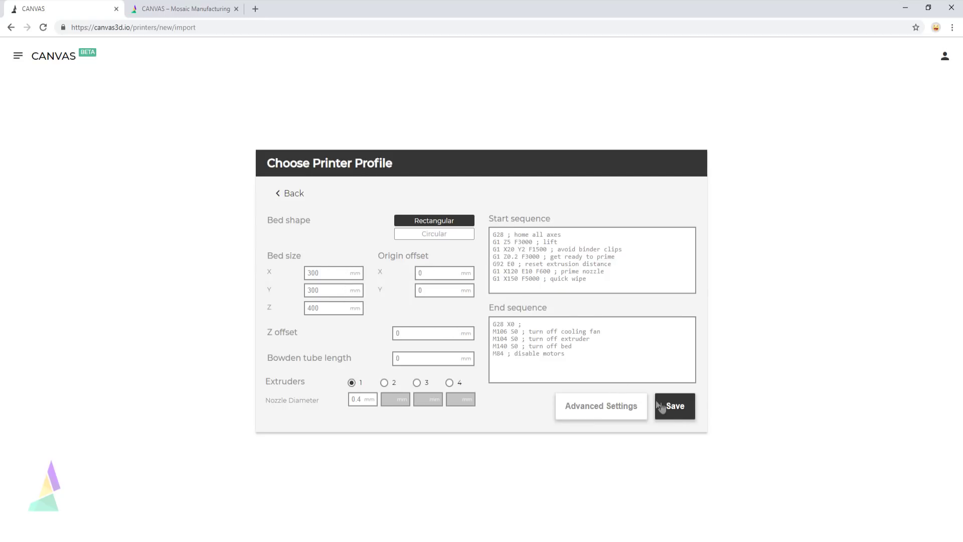
{"action": "left_click", "coordinate": [680, 413]}
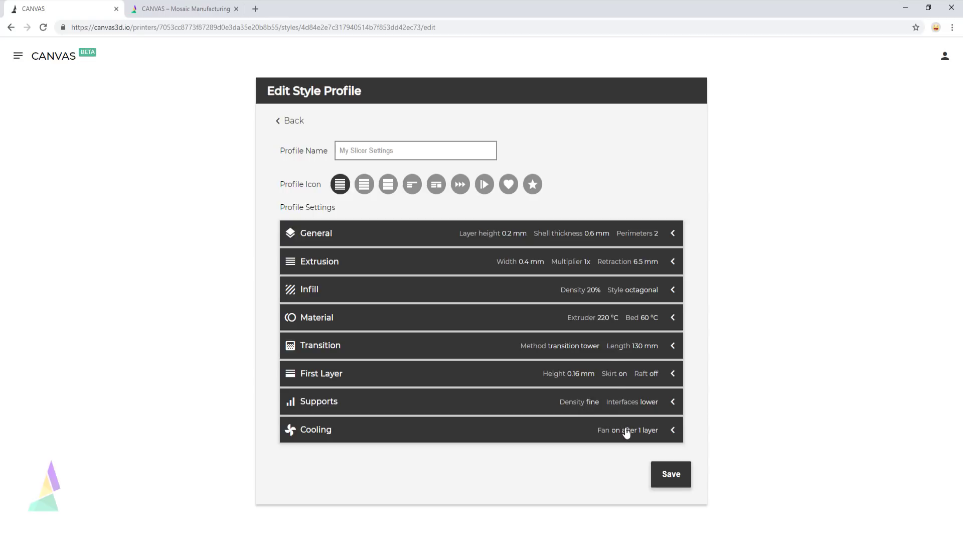
{"action": "left_click", "coordinate": [661, 474]}
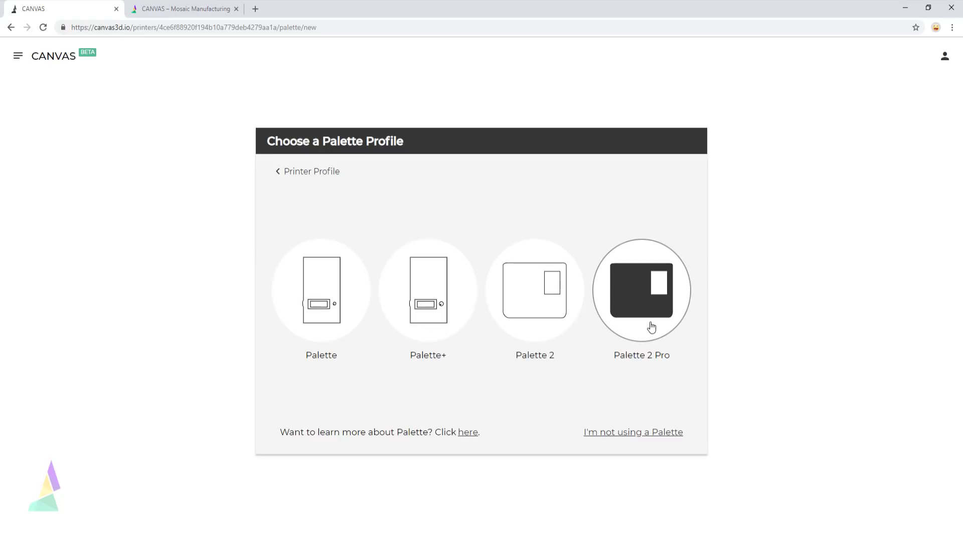
Choose Palette 2 as My Printer's Palette profile, set its connection mode to Accessory, and save the settings.
{"action": "left_click", "coordinate": [533, 301]}
{"action": "left_click", "coordinate": [417, 225]}
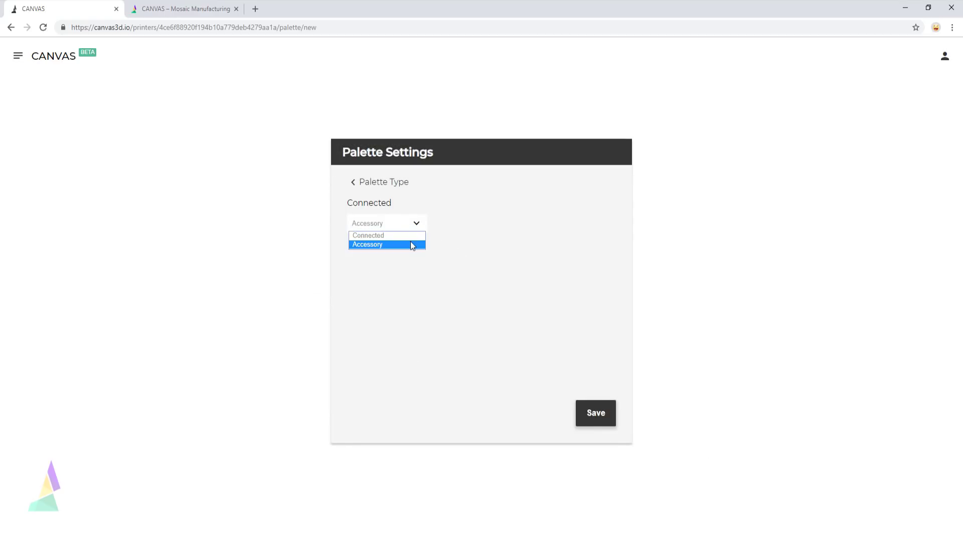
{"action": "left_click", "coordinate": [411, 244]}
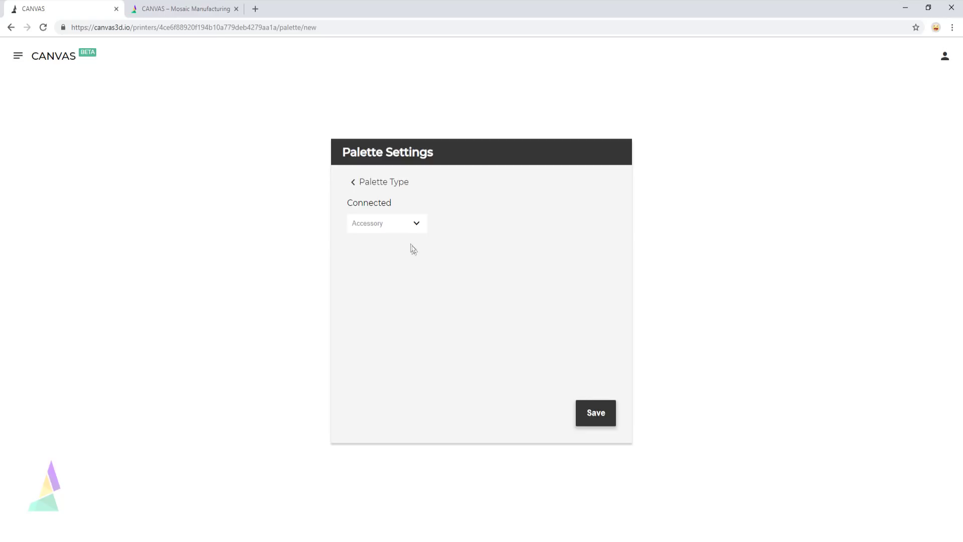
{"action": "left_click", "coordinate": [590, 411]}
{"action": "mouse_move", "coordinate": [486, 286]}
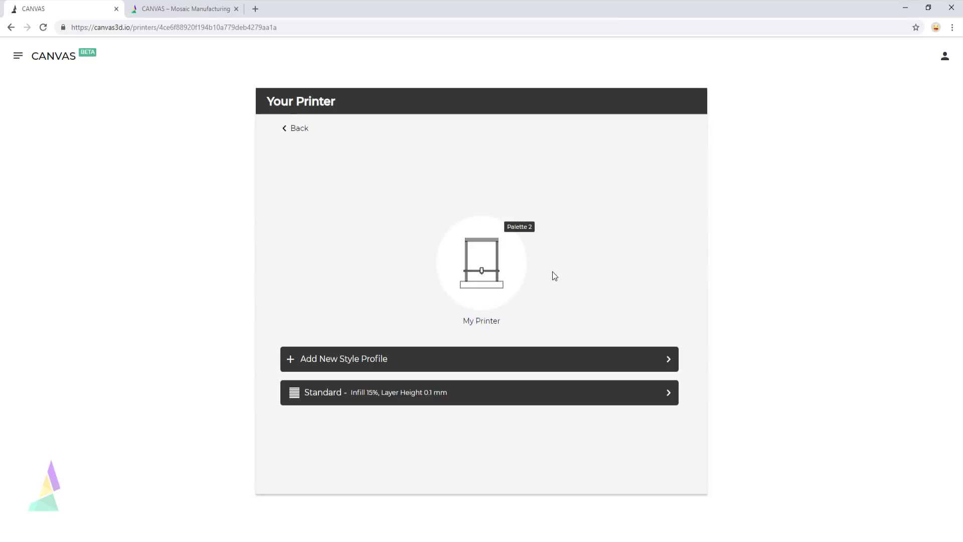
Start a project with My Printer's Standard style and upload the four Mosaic Keychain V2 STL files from Mosaic\Keychain as multi-material models.
{"action": "mouse_move", "coordinate": [553, 386]}
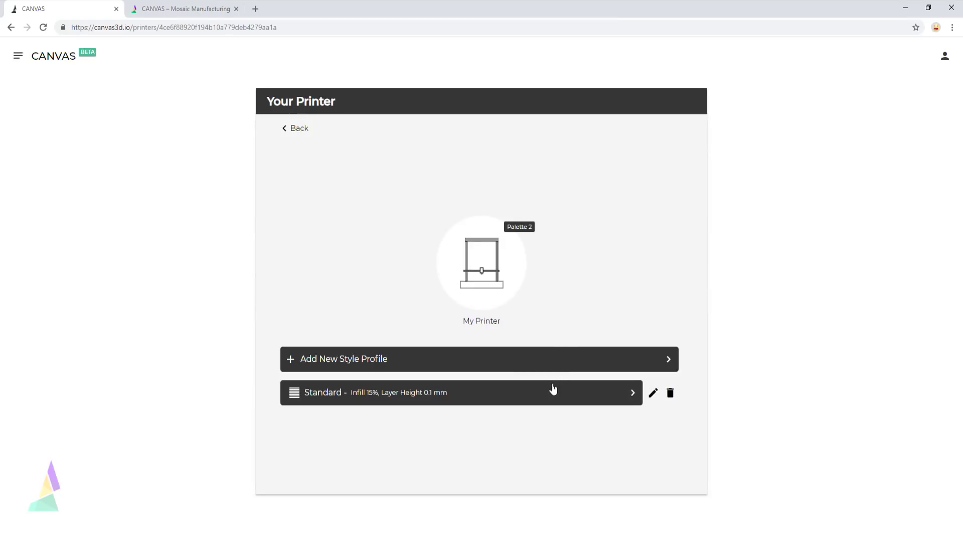
{"action": "left_click", "coordinate": [552, 392]}
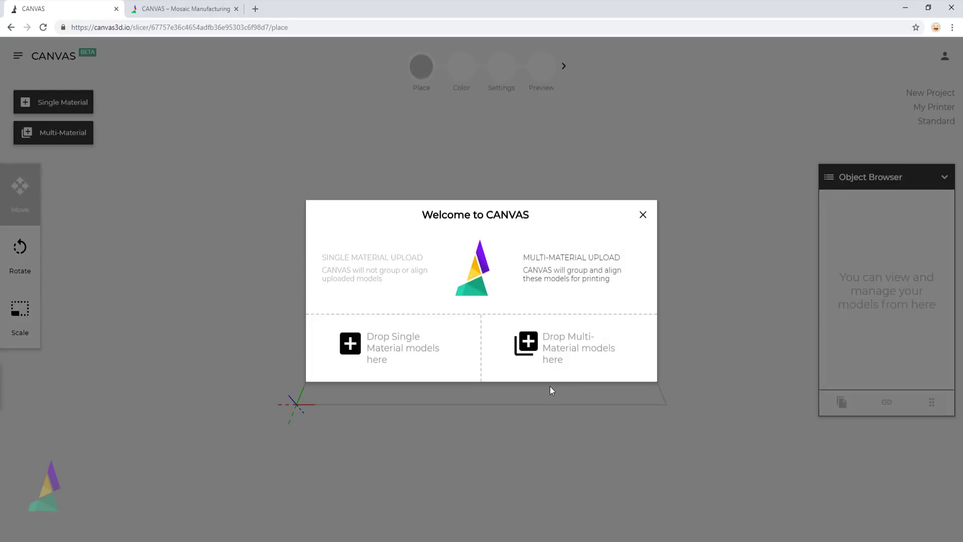
{"action": "left_click", "coordinate": [545, 345]}
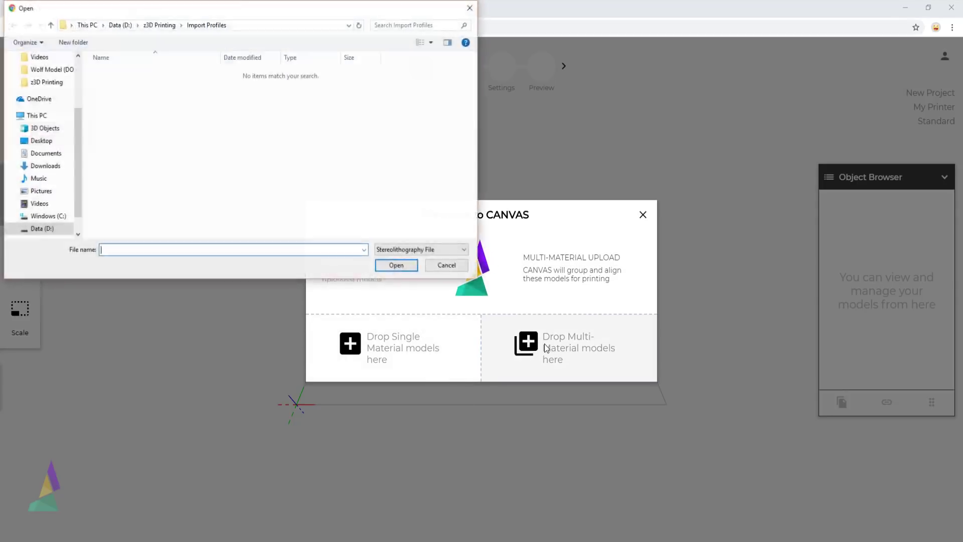
{"action": "left_click", "coordinate": [160, 26]}
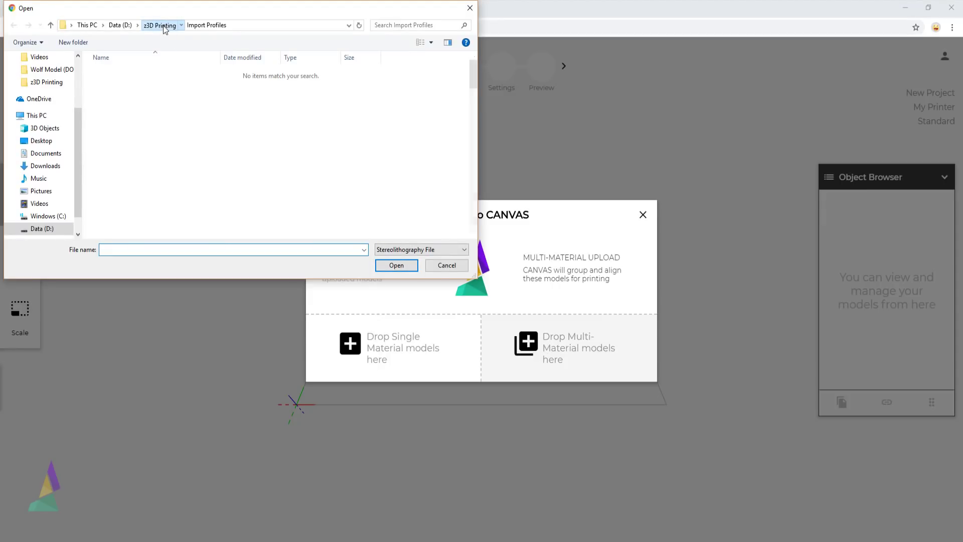
{"action": "double_click", "coordinate": [114, 195]}
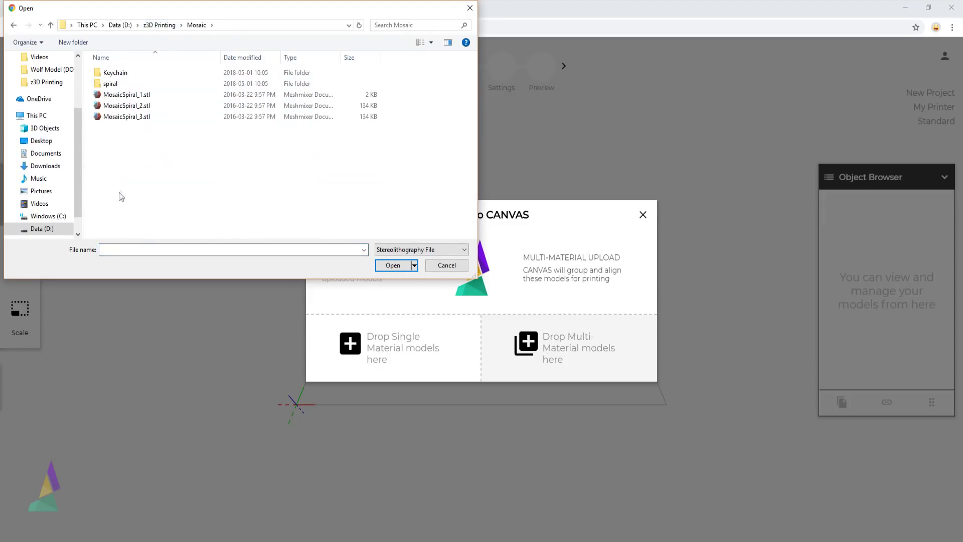
{"action": "double_click", "coordinate": [122, 75]}
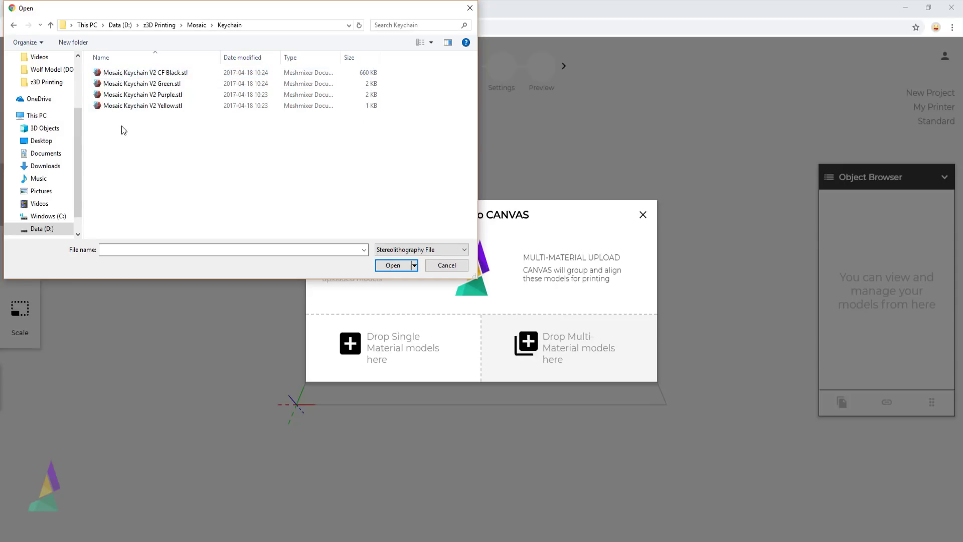
{"action": "left_click_drag", "start_coordinate": [121, 127], "coordinate": [123, 76]}
{"action": "left_click", "coordinate": [382, 264]}
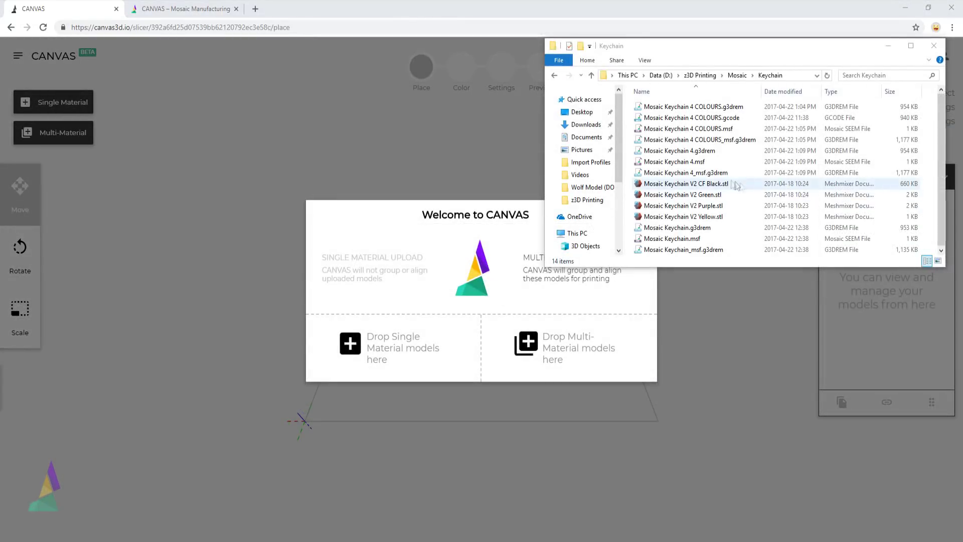
Try adding the four Mosaic Keychain V2 STL files as multi-material models directly from the Keychain folder window.
{"action": "left_click", "coordinate": [708, 184]}
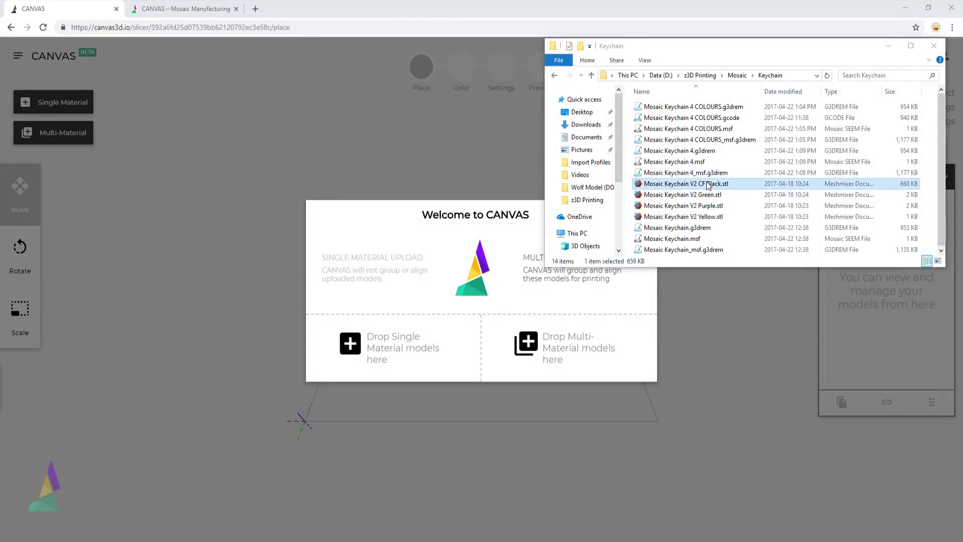
{"action": "left_click", "coordinate": [716, 218], "text": "shift"}
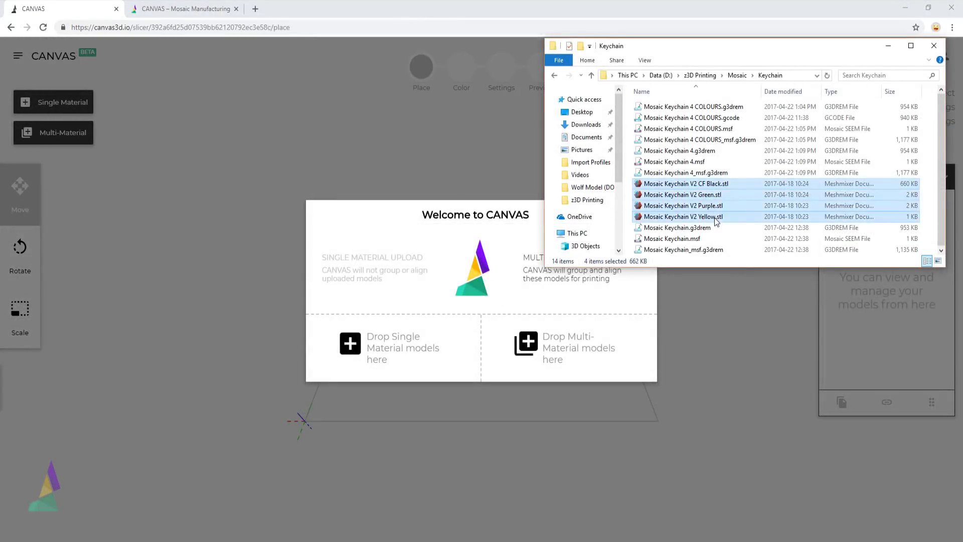
{"action": "left_click_drag", "start_coordinate": [702, 206], "coordinate": [575, 376]}
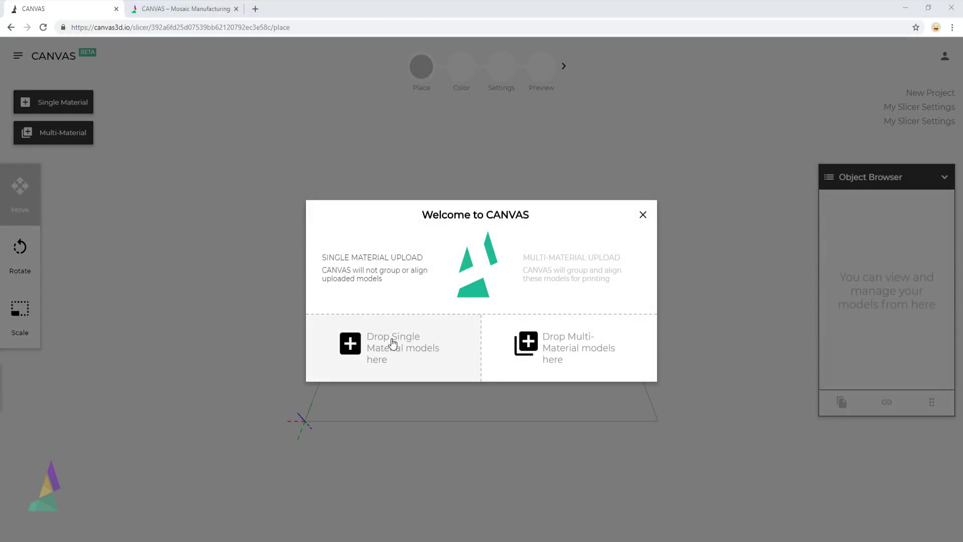
Upload the three MosaicSpiral STL files from the Mosaic folder under z3D Printing as single-material models.
{"action": "left_click", "coordinate": [392, 340]}
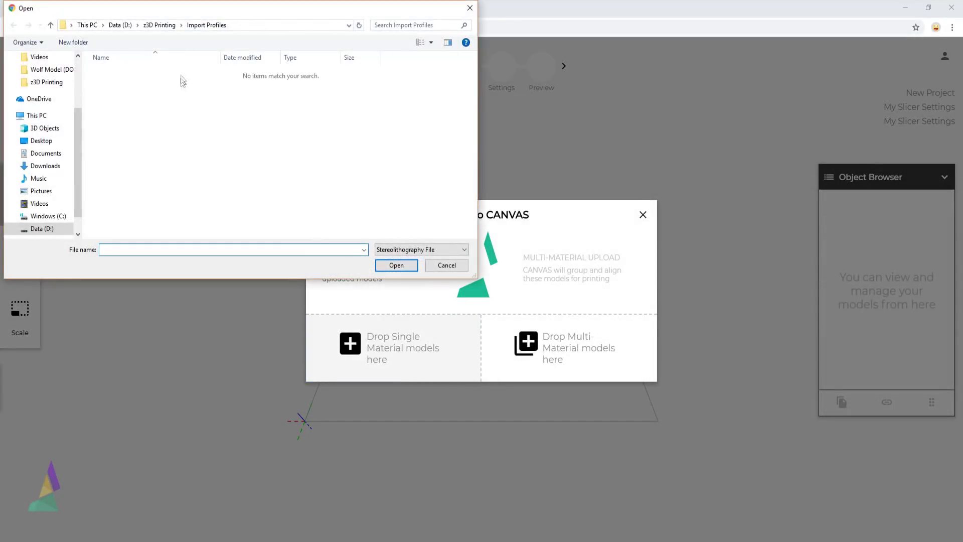
{"action": "left_click", "coordinate": [159, 26]}
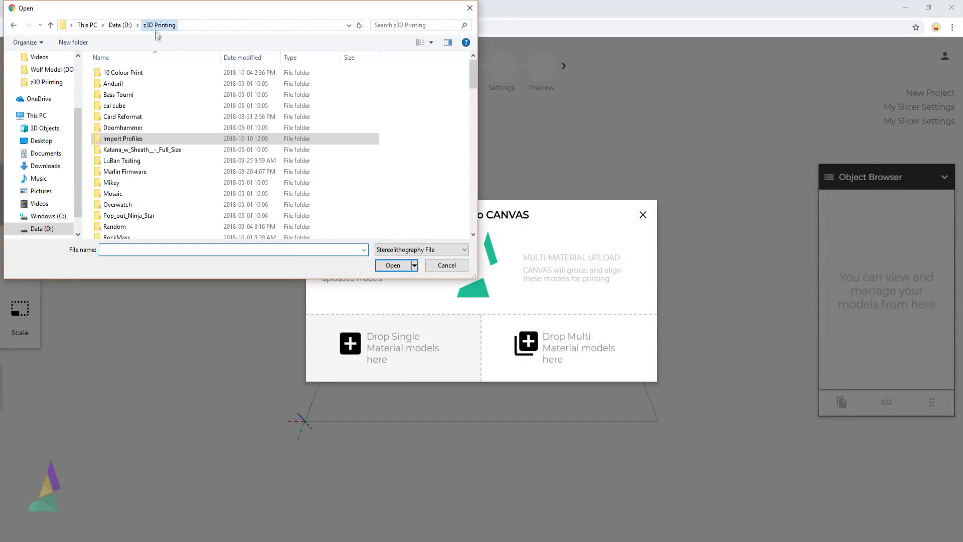
{"action": "double_click", "coordinate": [121, 195]}
{"action": "left_click_drag", "start_coordinate": [143, 137], "coordinate": [137, 91]}
{"action": "left_click", "coordinate": [393, 265]}
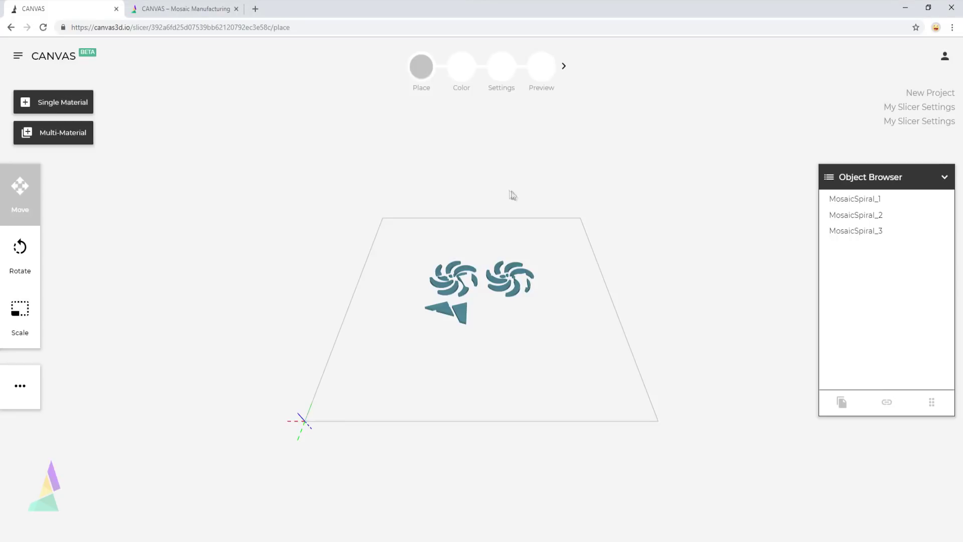
Select MosaicSpiral_1, MosaicSpiral_2 and MosaicSpiral_3 together and align them.
{"action": "left_click", "coordinate": [872, 199]}
{"action": "left_click", "coordinate": [879, 216], "text": "ctrl"}
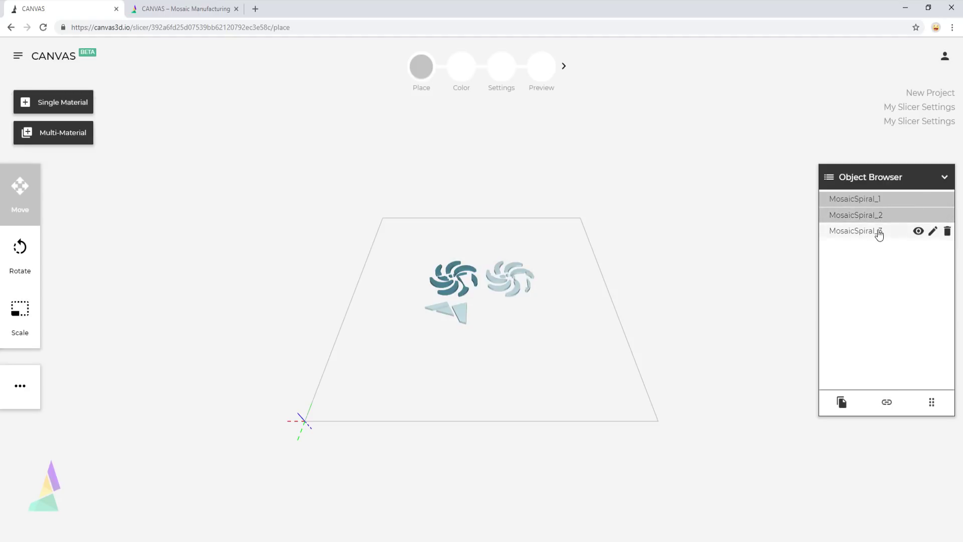
{"action": "left_click", "coordinate": [879, 231], "text": "ctrl"}
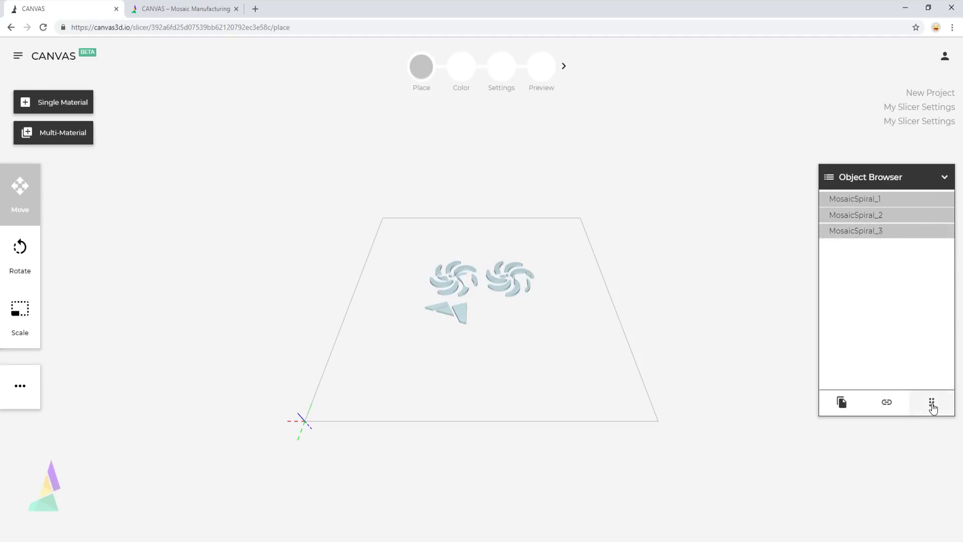
{"action": "left_click", "coordinate": [932, 405]}
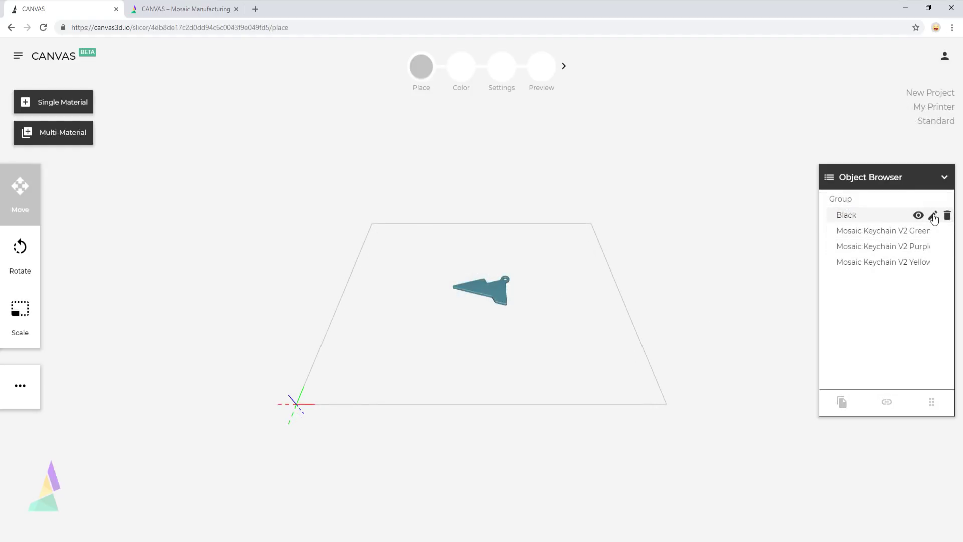
Rename the remaining Mosaic Keychain V2 parts in the group to Green, Purple and Yellow according to their file names.
{"action": "left_click", "coordinate": [934, 233]}
{"action": "type", "text": "G"}
{"action": "key", "text": "Return"}
{"action": "left_click", "coordinate": [933, 248]}
{"action": "type", "text": "Purple"}
{"action": "key", "text": "Return"}
{"action": "left_click", "coordinate": [933, 264]}
{"action": "type", "text": "Yellow"}
{"action": "key", "text": "Return"}
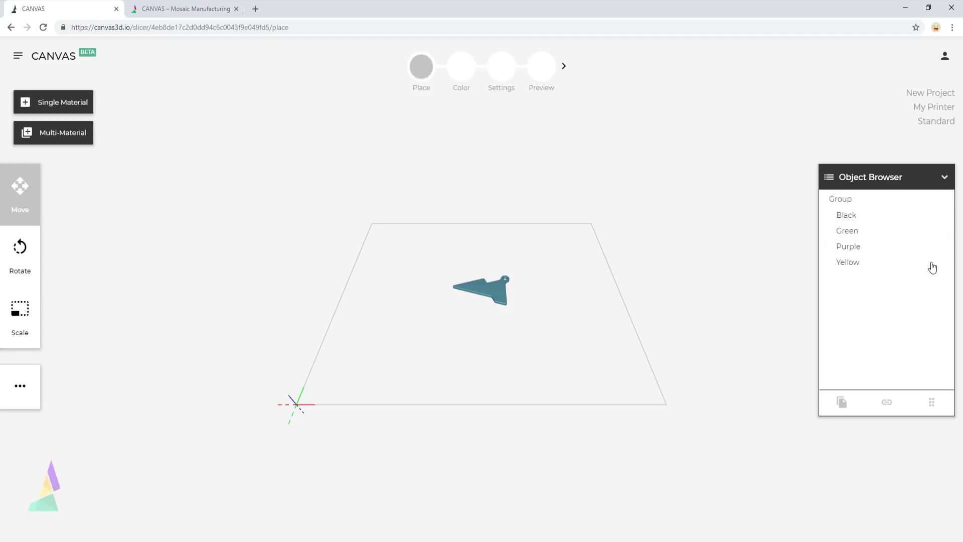
Rename the project as Keychain.
{"action": "left_click", "coordinate": [922, 95]}
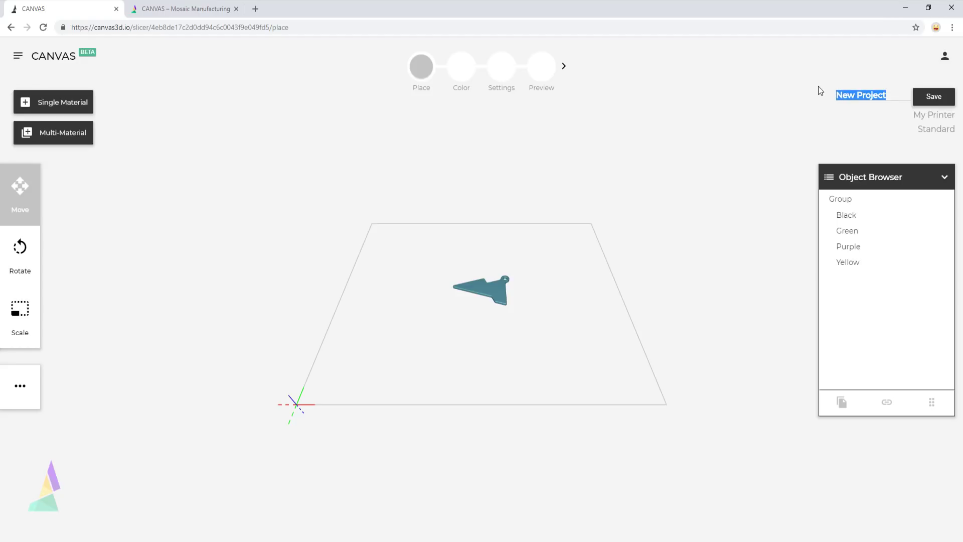
{"action": "type", "text": "Keychain"}
{"action": "key", "text": "Return"}
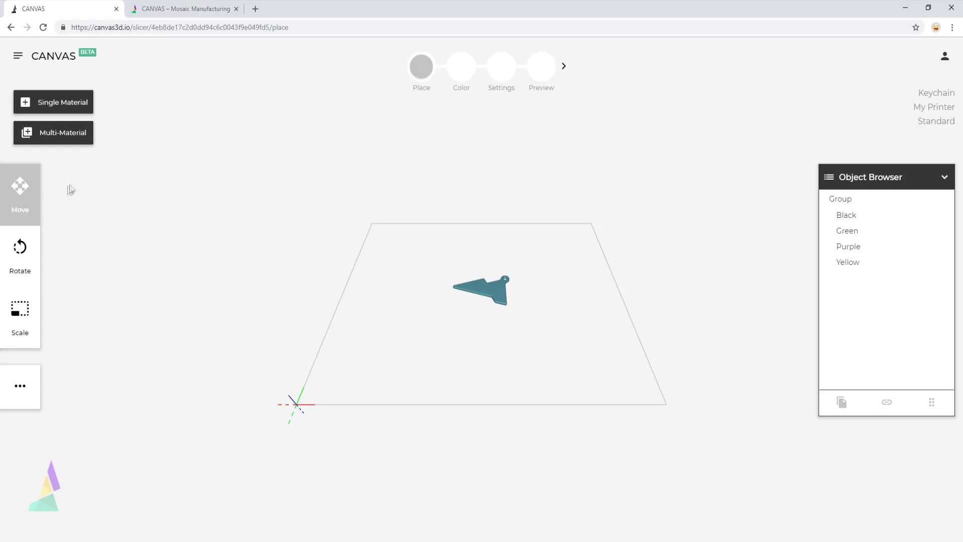
Hide and show the keychain group, and rotate the whole group to 270° about the Z axis.
{"action": "left_click", "coordinate": [916, 200]}
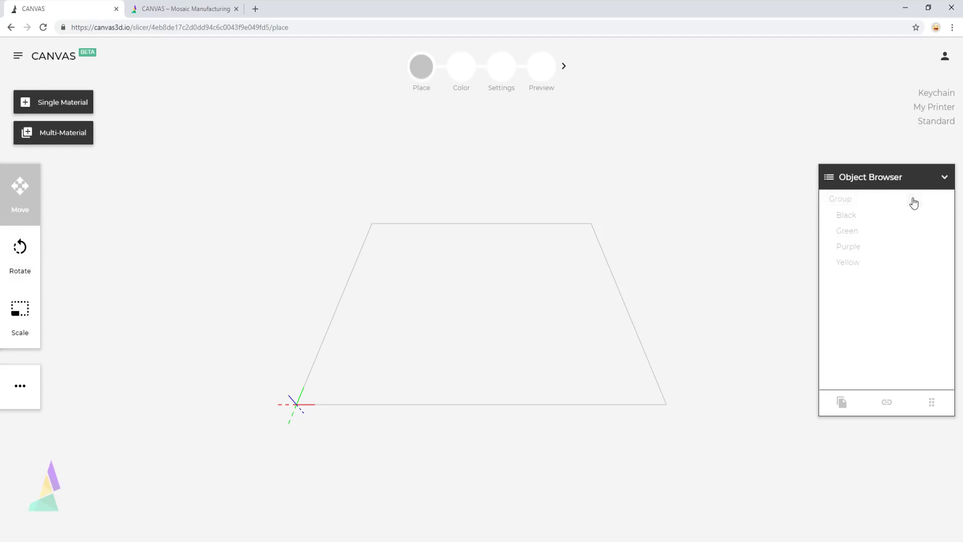
{"action": "left_click", "coordinate": [918, 199]}
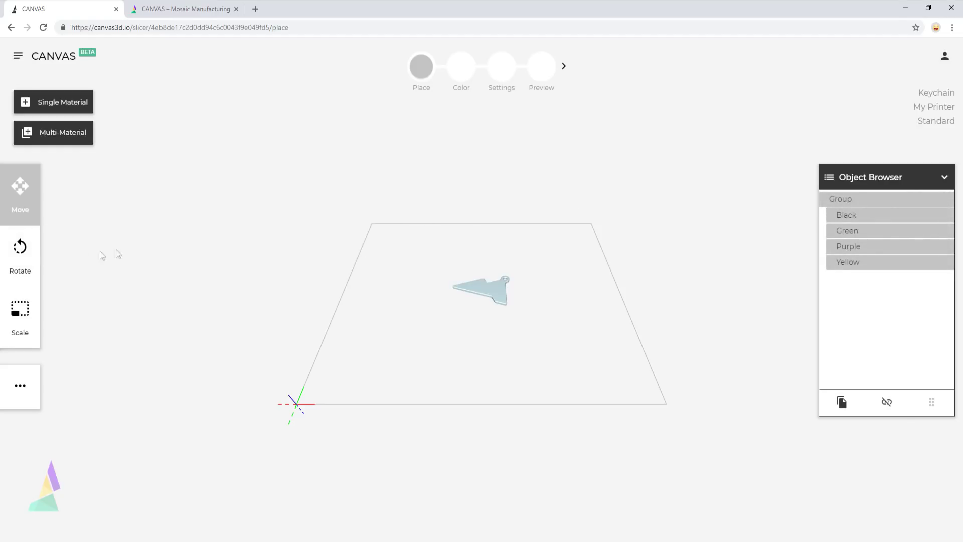
{"action": "left_click", "coordinate": [35, 260]}
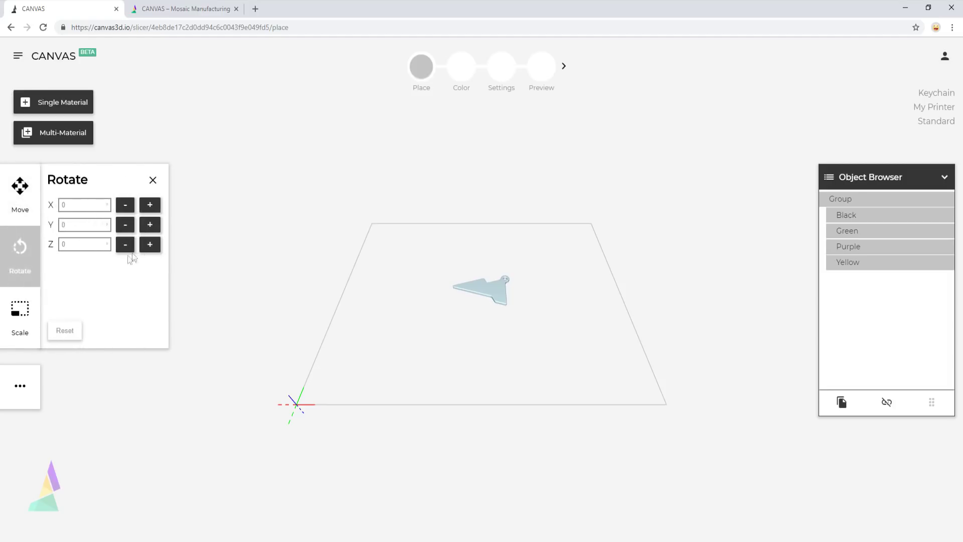
{"action": "left_click", "coordinate": [148, 246]}
{"action": "left_click", "coordinate": [149, 246]}
{"action": "left_click", "coordinate": [149, 245]}
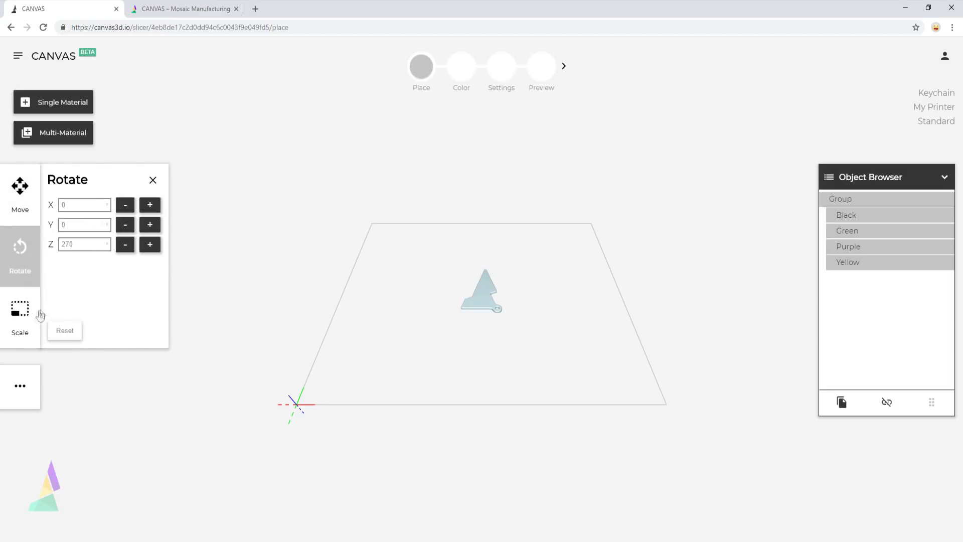
Scale the keychain group uniformly to 340% on all axes.
{"action": "left_click", "coordinate": [31, 317]}
{"action": "left_click", "coordinate": [148, 212]}
{"action": "left_click", "coordinate": [149, 212]}
{"action": "left_click", "coordinate": [148, 211]}
{"action": "left_click", "coordinate": [148, 212]}
{"action": "left_click", "coordinate": [149, 212]}
{"action": "left_click", "coordinate": [149, 211]}
{"action": "left_click", "coordinate": [150, 211]}
{"action": "left_click", "coordinate": [150, 211]}
{"action": "left_click", "coordinate": [150, 212]}
{"action": "left_click", "coordinate": [150, 212]}
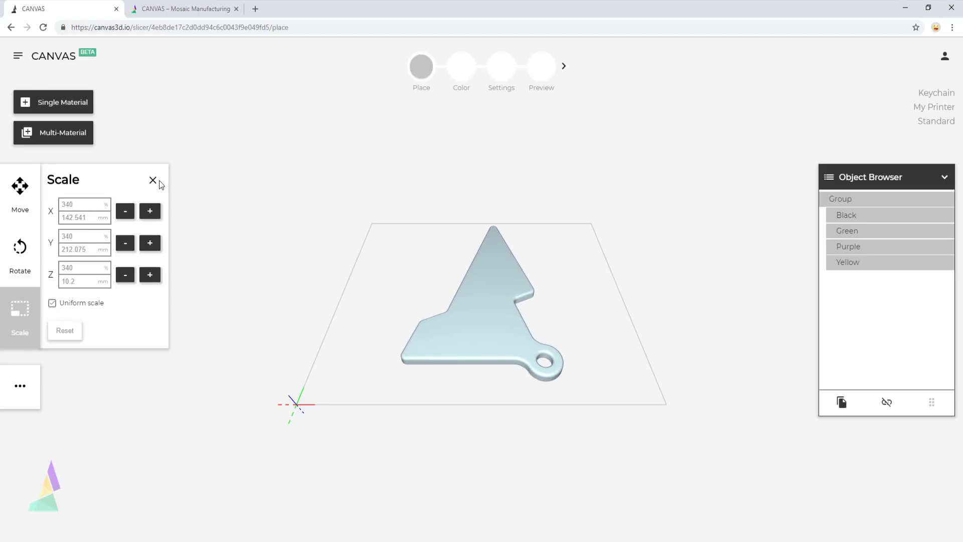
Proceed to the Color stage and save Material 1 as black.
{"action": "left_click", "coordinate": [20, 385]}
{"action": "left_click", "coordinate": [453, 76]}
{"action": "left_click", "coordinate": [33, 196]}
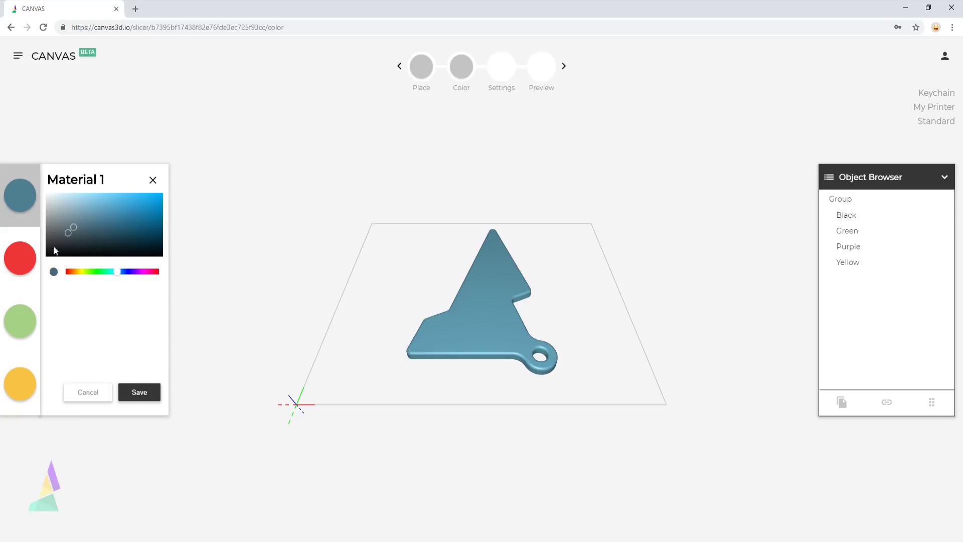
{"action": "left_click_drag", "start_coordinate": [58, 248], "coordinate": [46, 259]}
{"action": "left_click", "coordinate": [139, 393]}
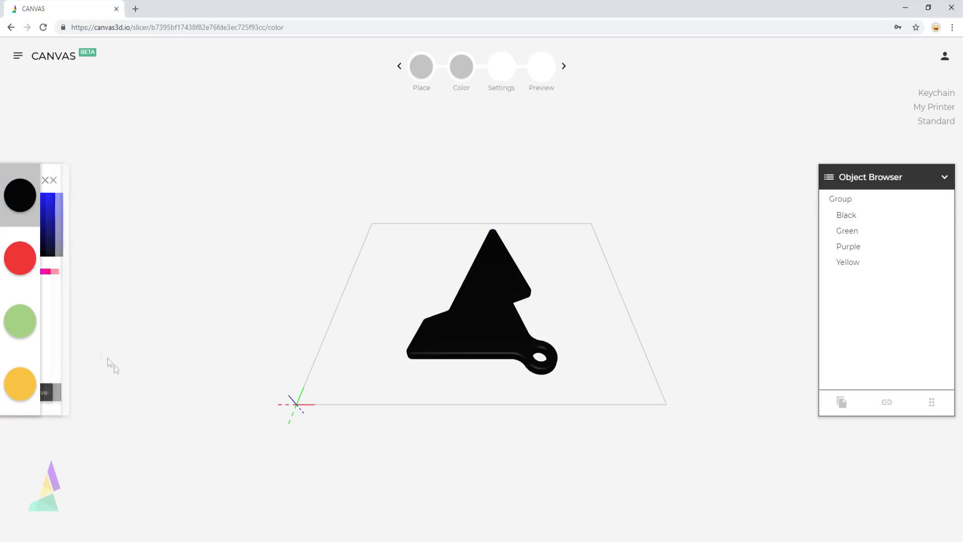
Change Material 2 from the palette to a magenta-purple colour and save it.
{"action": "left_click", "coordinate": [27, 275]}
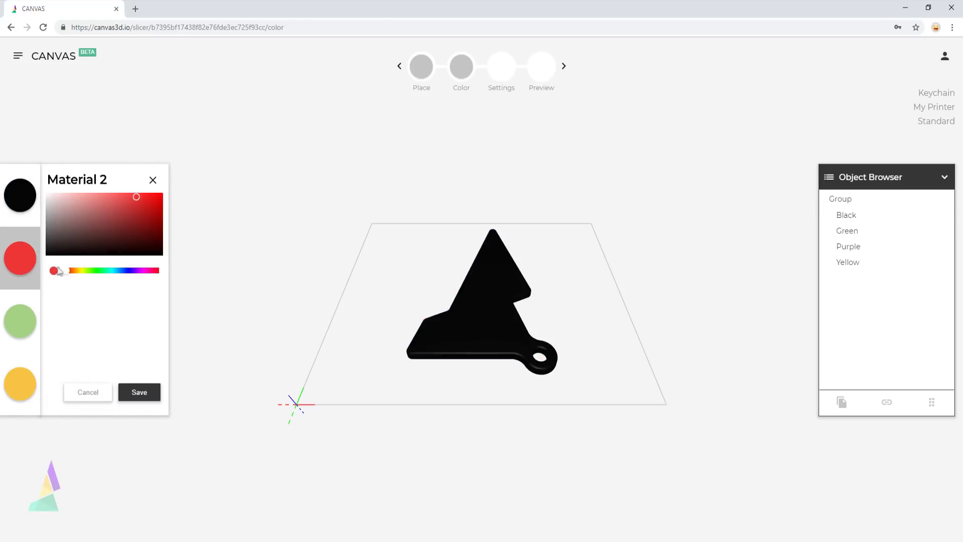
{"action": "left_click", "coordinate": [145, 271]}
{"action": "left_click", "coordinate": [141, 214]}
{"action": "left_click", "coordinate": [140, 392]}
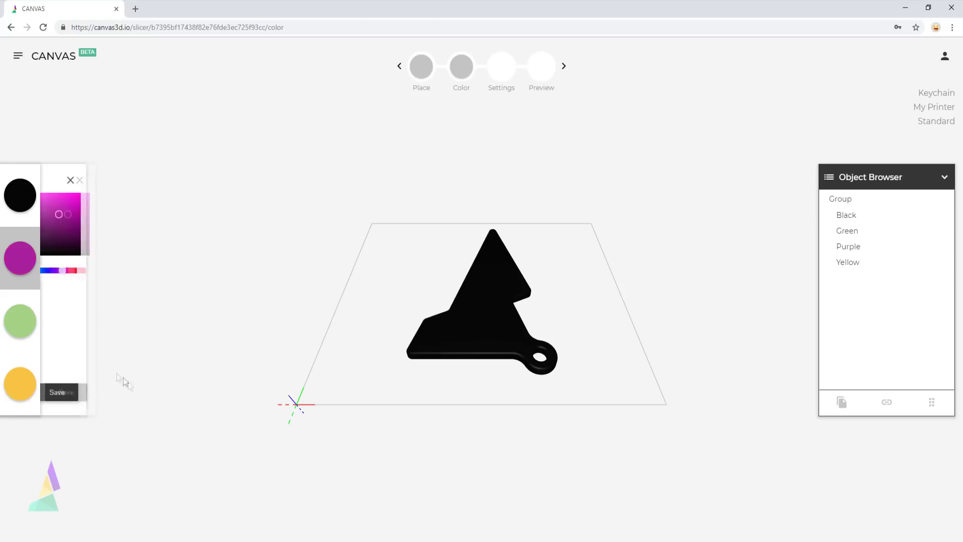
Change Material 3 to a dark green colour and save it.
{"action": "left_click", "coordinate": [29, 333]}
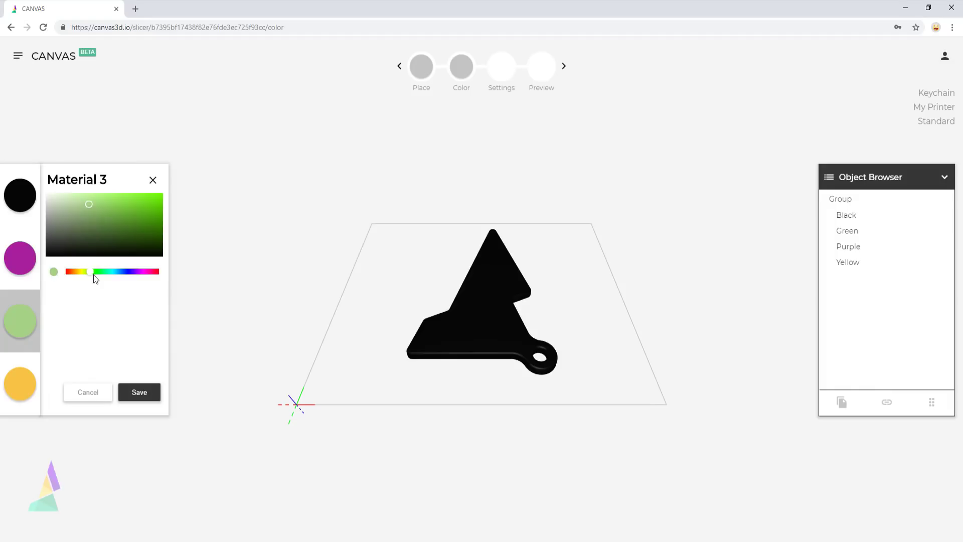
{"action": "left_click", "coordinate": [93, 272]}
{"action": "left_click", "coordinate": [122, 229]}
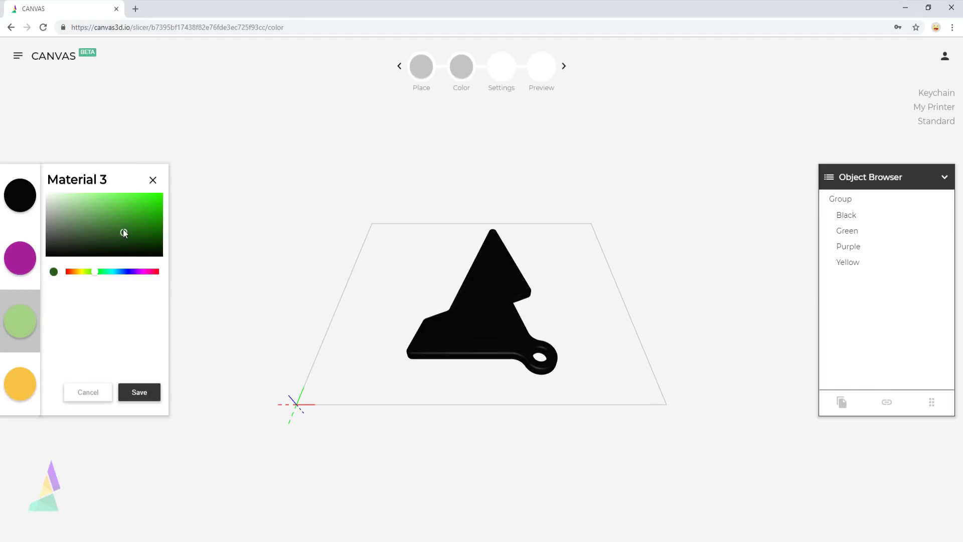
{"action": "left_click", "coordinate": [132, 390]}
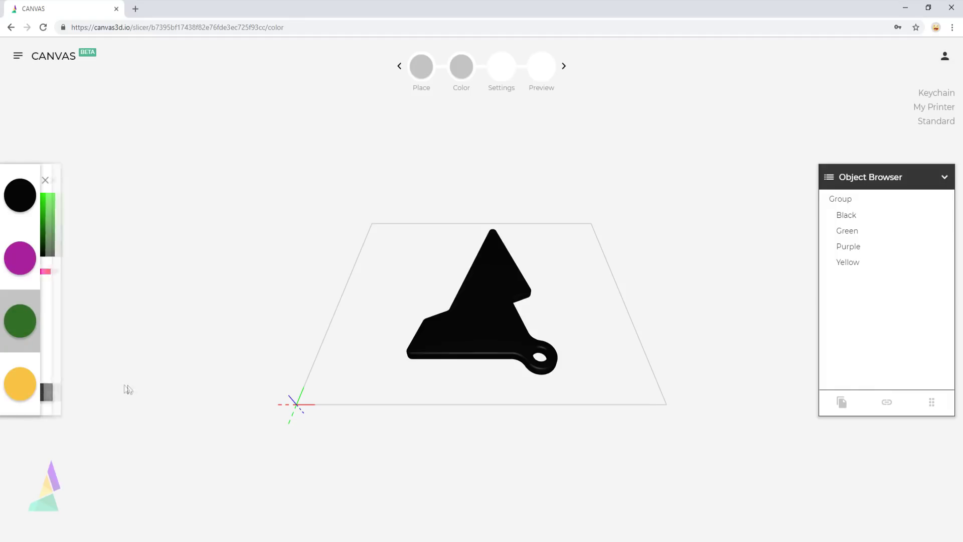
Change Material 4 to a slightly muted yellow colour and save it.
{"action": "left_click", "coordinate": [31, 386]}
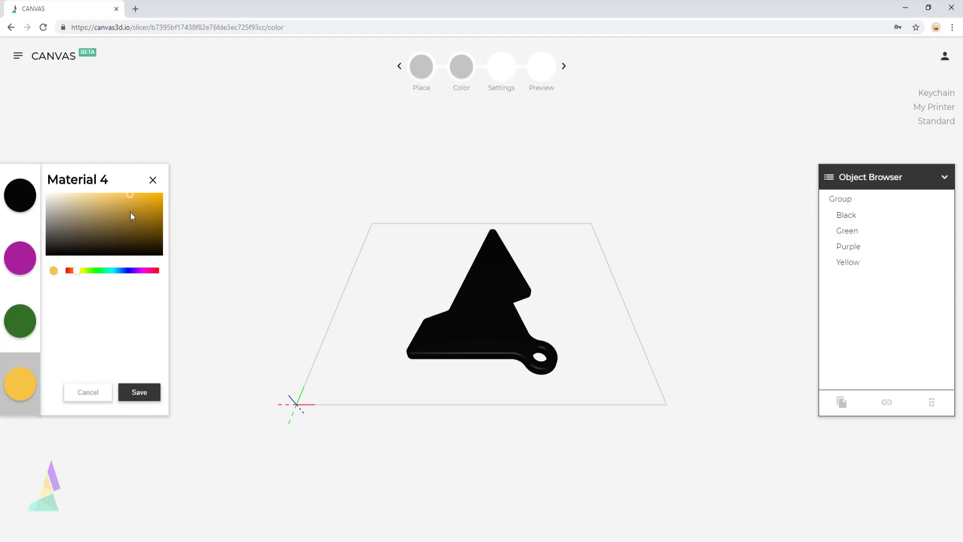
{"action": "left_click", "coordinate": [80, 271]}
{"action": "left_click_drag", "start_coordinate": [145, 219], "coordinate": [149, 208]}
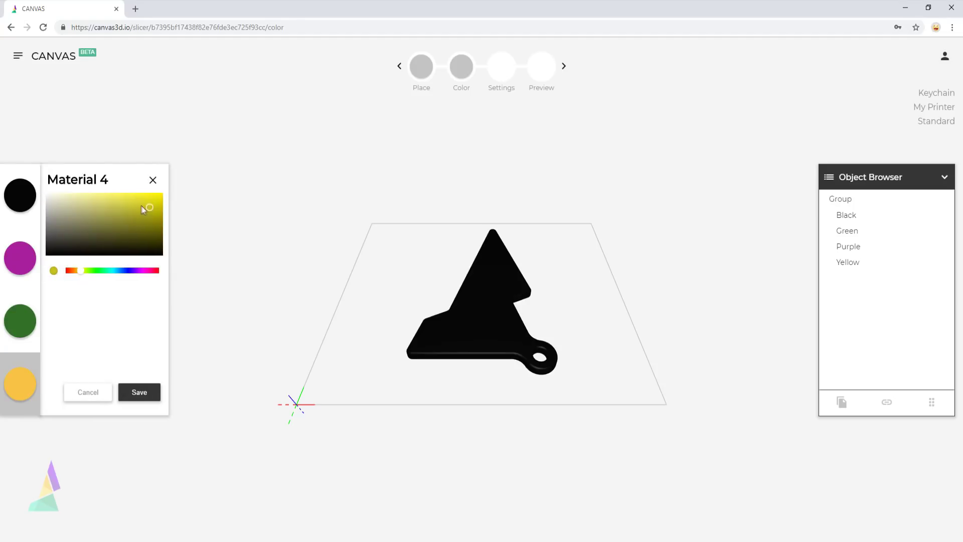
{"action": "left_click", "coordinate": [140, 394]}
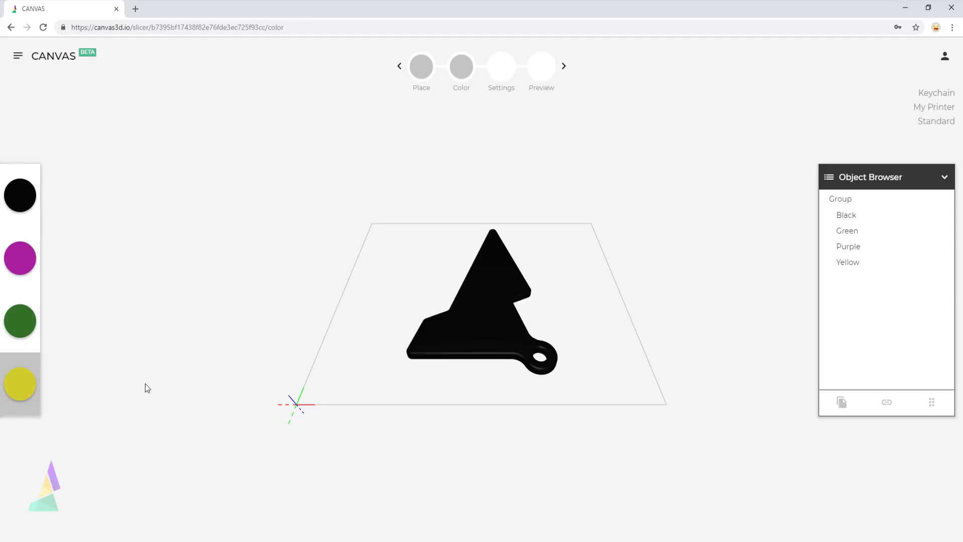
Assign magenta to the keychain's Purple part, yellow to its Yellow part, and dark green to its Green part.
{"action": "left_click_drag", "start_coordinate": [31, 268], "coordinate": [501, 271]}
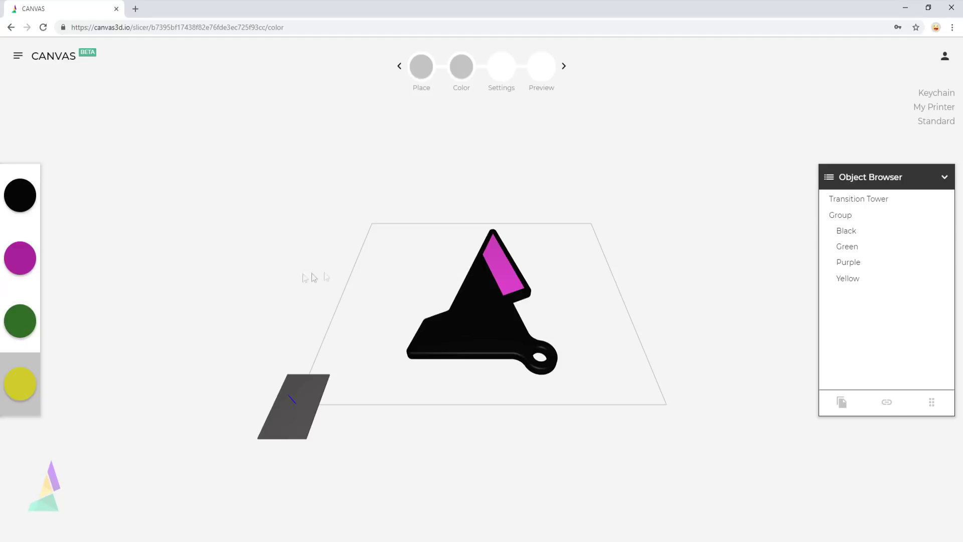
{"action": "left_click_drag", "start_coordinate": [18, 384], "coordinate": [478, 295]}
{"action": "left_click_drag", "start_coordinate": [28, 323], "coordinate": [498, 339]}
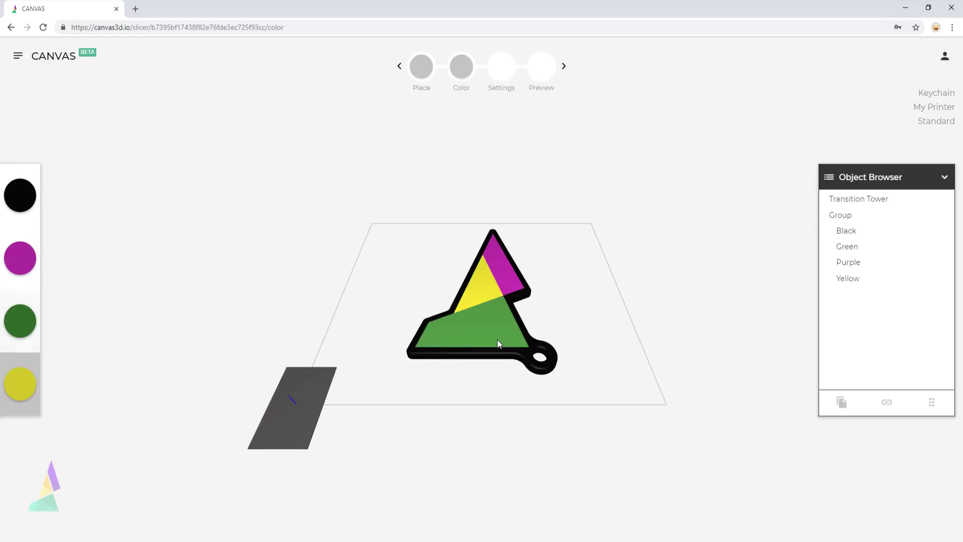
Return to the Place stage and move the Transition Tower to X 50 mm.
{"action": "left_click", "coordinate": [422, 70]}
{"action": "left_click", "coordinate": [834, 201]}
{"action": "left_click", "coordinate": [34, 213]}
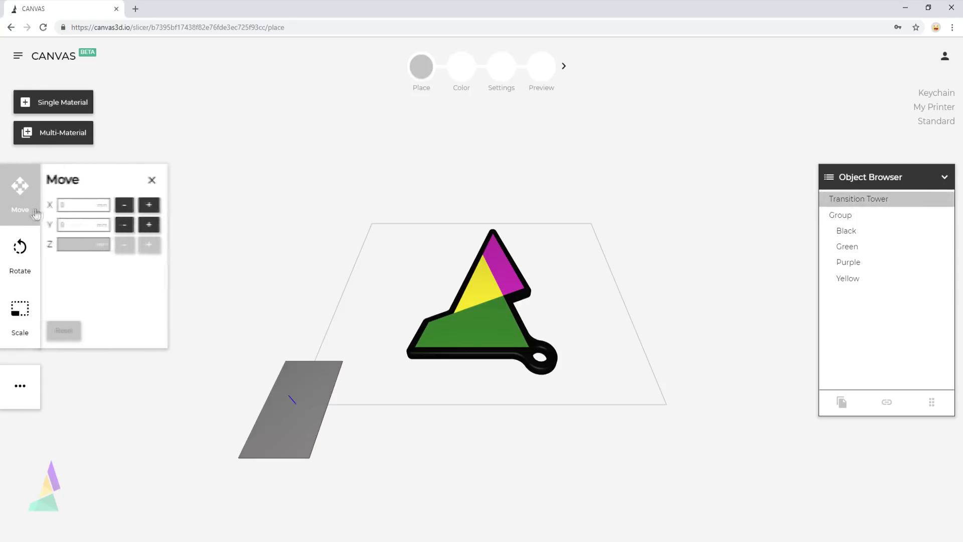
{"action": "left_click", "coordinate": [150, 205]}
{"action": "left_click", "coordinate": [150, 205]}
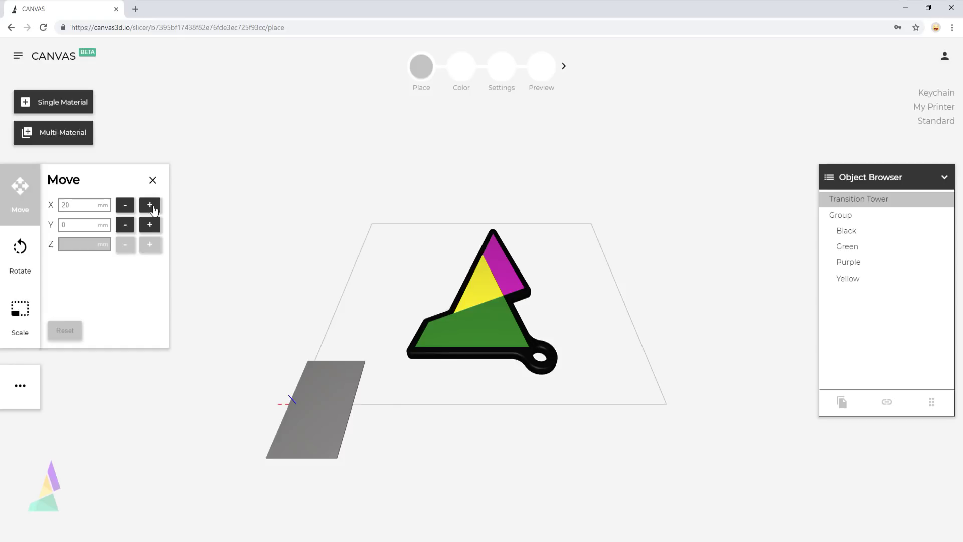
{"action": "left_click", "coordinate": [150, 206]}
{"action": "left_click", "coordinate": [150, 205]}
{"action": "left_click", "coordinate": [150, 205]}
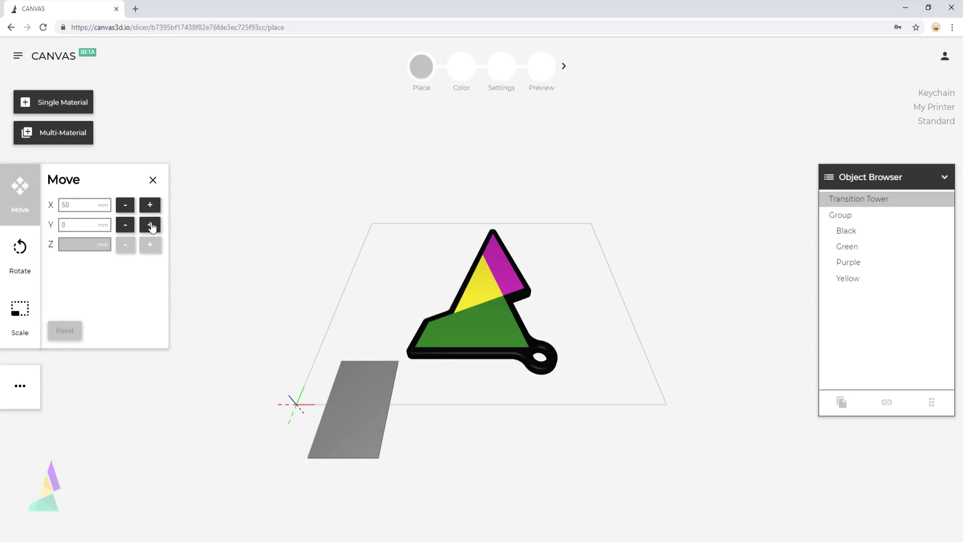
Move the Transition Tower to Y 130 mm and go back to the Color stage.
{"action": "left_click", "coordinate": [150, 225]}
{"action": "left_click", "coordinate": [150, 225]}
{"action": "left_click", "coordinate": [150, 225]}
{"action": "left_click", "coordinate": [150, 226]}
{"action": "left_click", "coordinate": [150, 226]}
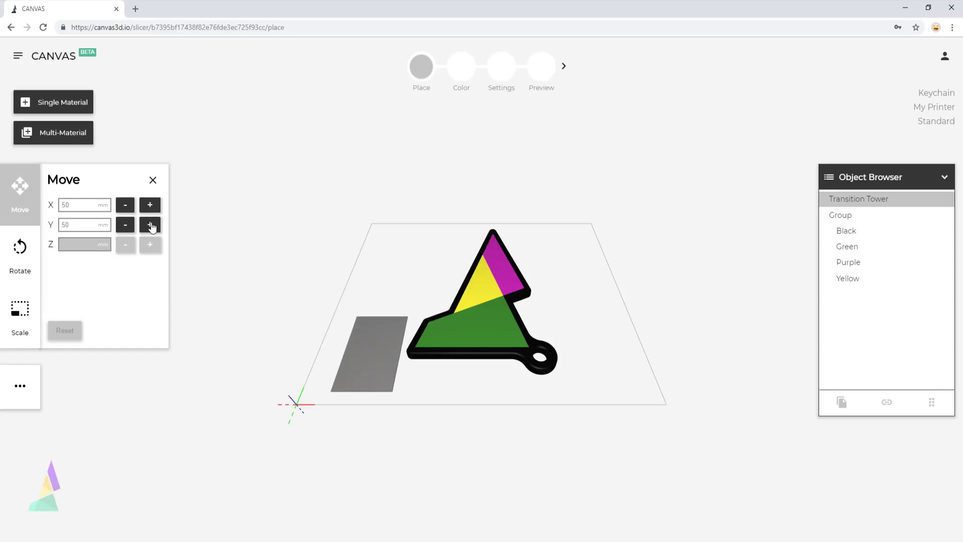
{"action": "left_click", "coordinate": [150, 225]}
{"action": "left_click", "coordinate": [150, 226]}
{"action": "left_click", "coordinate": [150, 225]}
{"action": "left_click", "coordinate": [150, 225]}
{"action": "left_click", "coordinate": [150, 226]}
{"action": "left_click", "coordinate": [150, 224]}
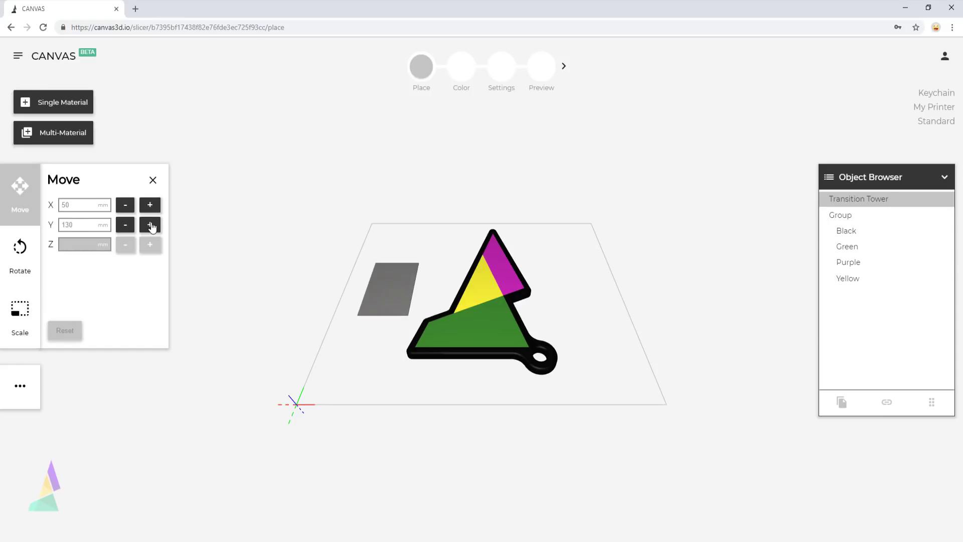
{"action": "left_click", "coordinate": [458, 75]}
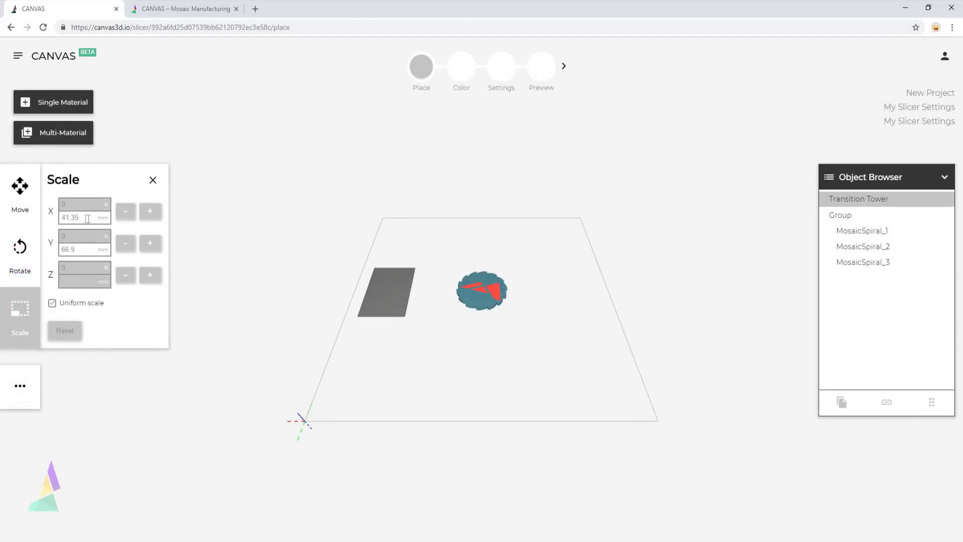
Try different X sizes for the MosaicSpiral project's Transition Tower with uniform scale on, ending with 55 mm.
{"action": "left_click_drag", "start_coordinate": [86, 217], "coordinate": [62, 218]}
{"action": "type", "text": "60"}
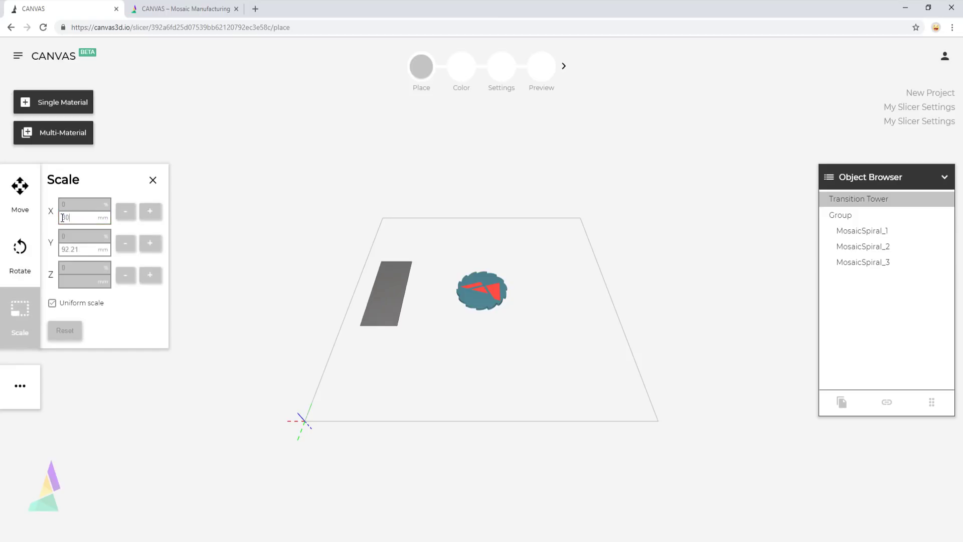
{"action": "double_click", "coordinate": [64, 219]}
{"action": "type", "text": "50"}
{"action": "double_click", "coordinate": [64, 218]}
{"action": "type", "text": "45"}
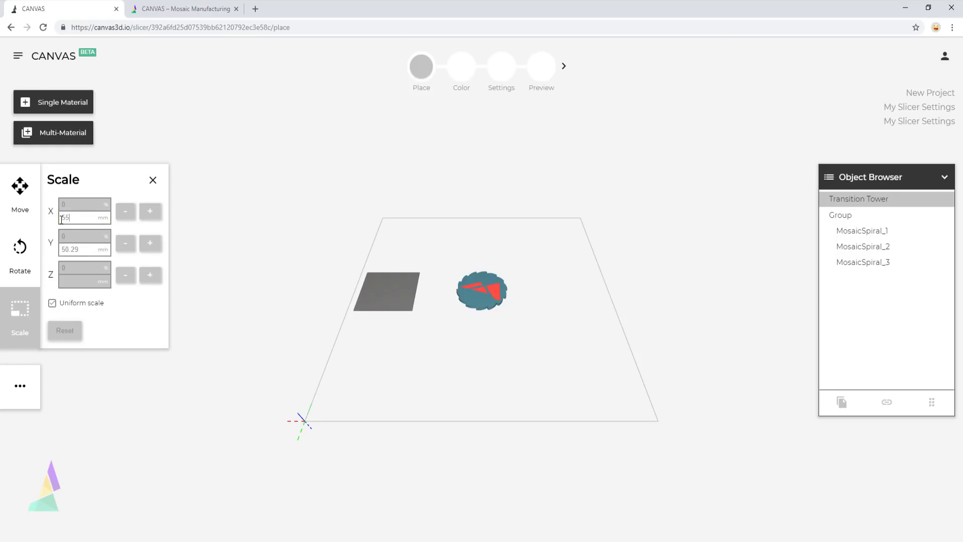
Set the X size of the MosaicSpiral project's Transition Tower to 15 mm.
{"action": "double_click", "coordinate": [64, 219]}
{"action": "type", "text": "33"}
{"action": "double_click", "coordinate": [63, 220]}
{"action": "key", "text": "BackSpace"}
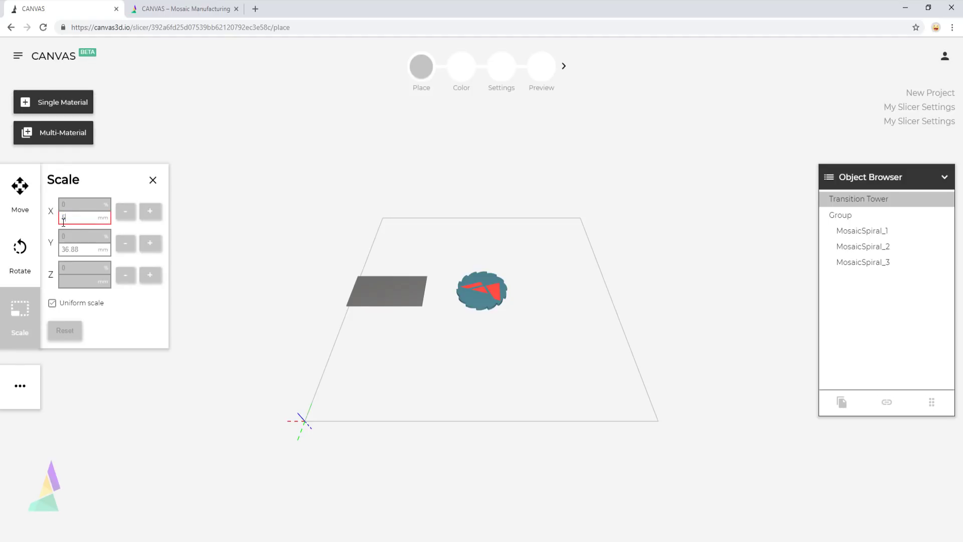
{"action": "type", "text": "15"}
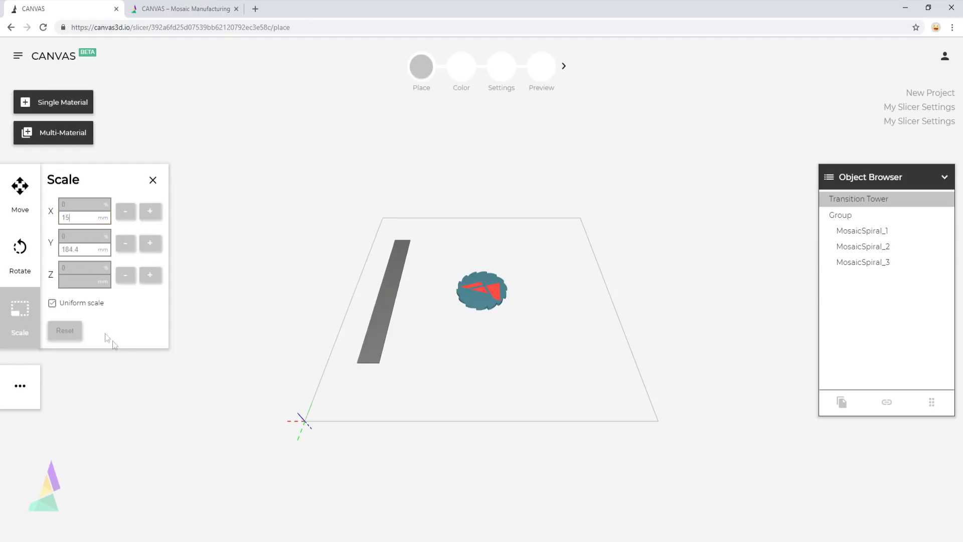
{"action": "left_click", "coordinate": [151, 380]}
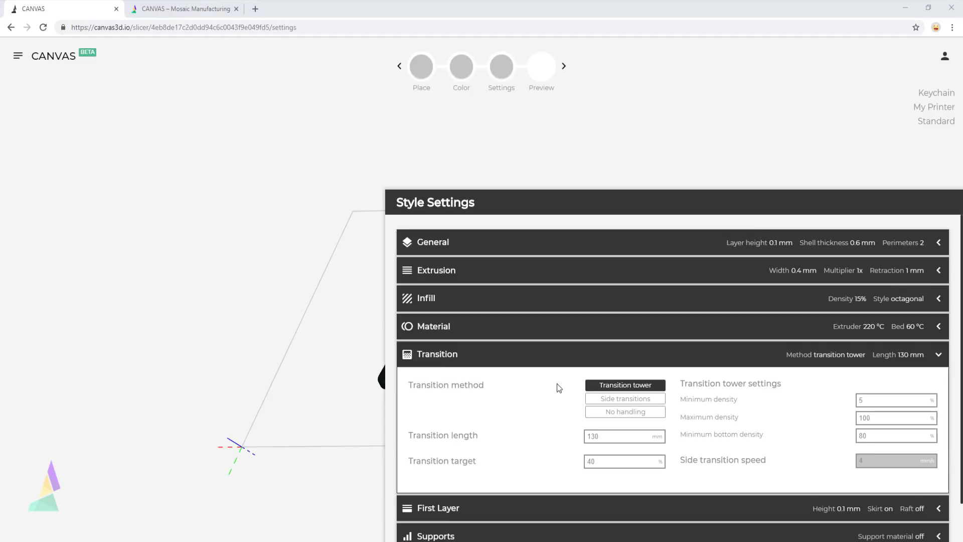
Try the Side transitions and No handling methods, restore Transition tower, and set the transition length to 180 mm.
{"action": "left_click", "coordinate": [612, 399]}
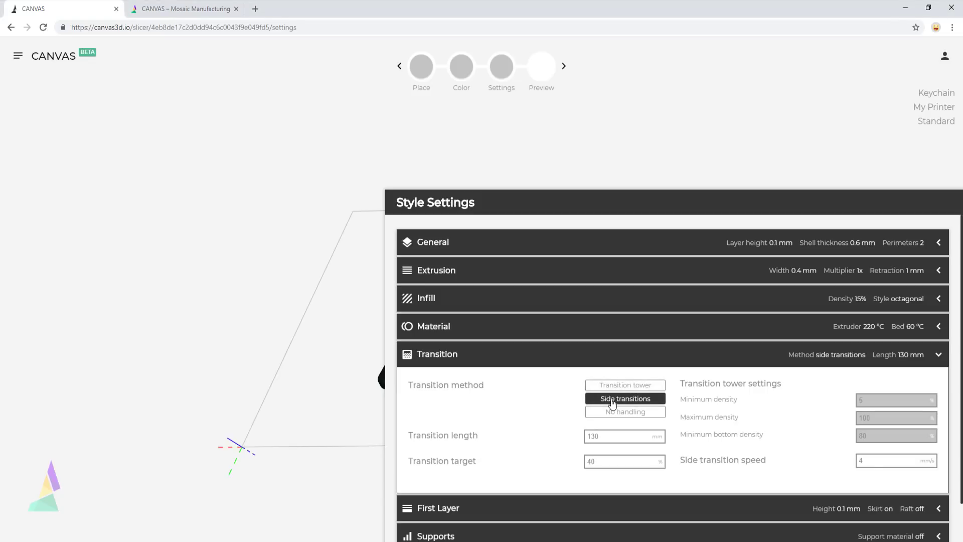
{"action": "left_click", "coordinate": [612, 412]}
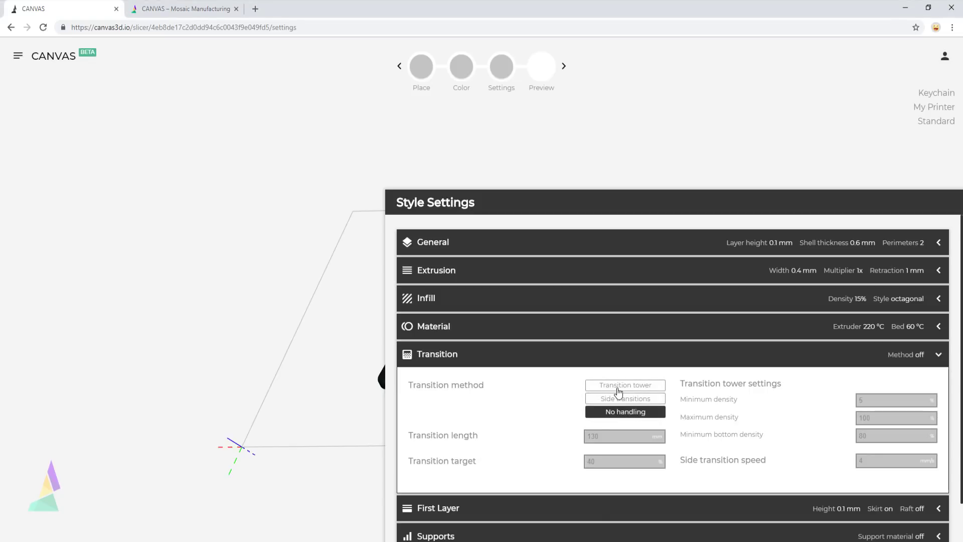
{"action": "left_click", "coordinate": [618, 392]}
{"action": "left_click_drag", "start_coordinate": [613, 436], "coordinate": [586, 437]}
{"action": "type", "text": "180"}
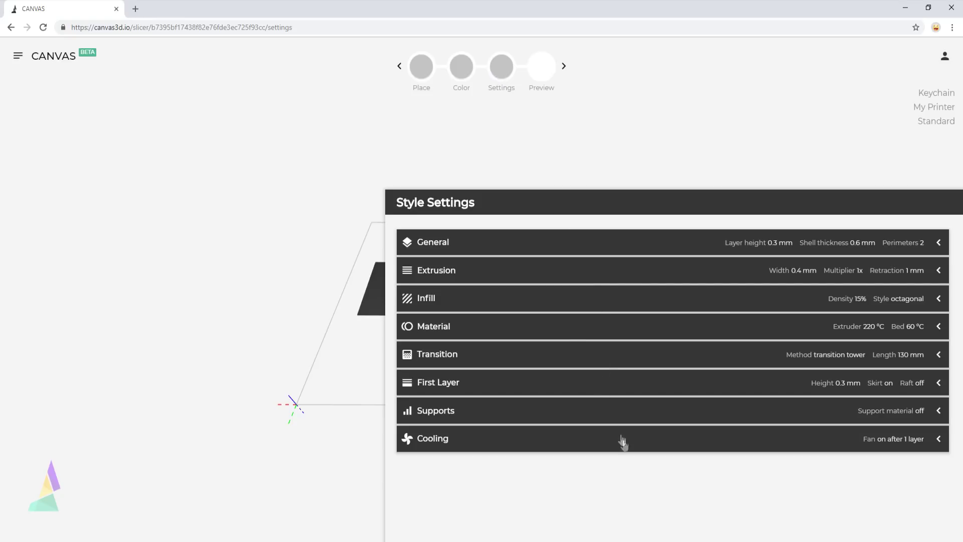
Proceed to the Preview stage and slice the keychain project.
{"action": "left_click", "coordinate": [536, 80]}
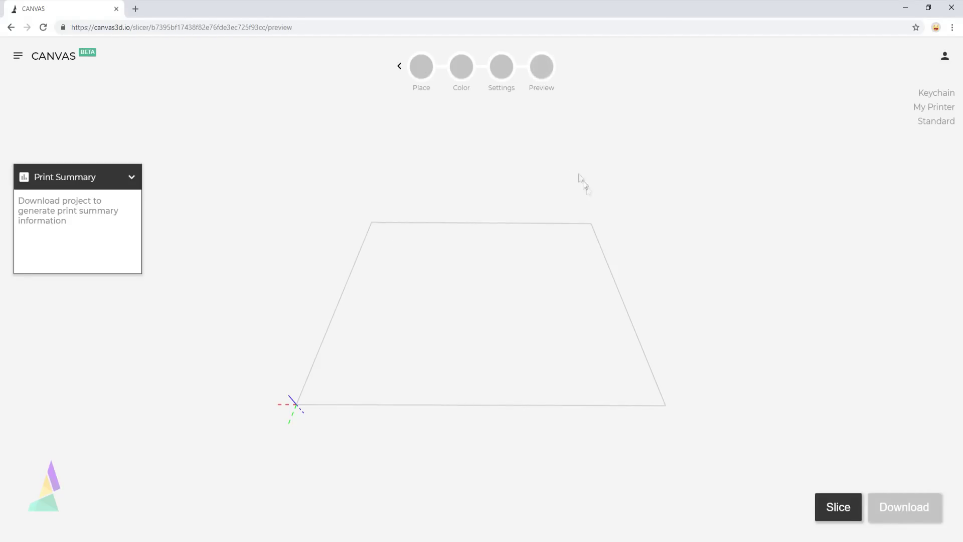
{"action": "left_click", "coordinate": [820, 510]}
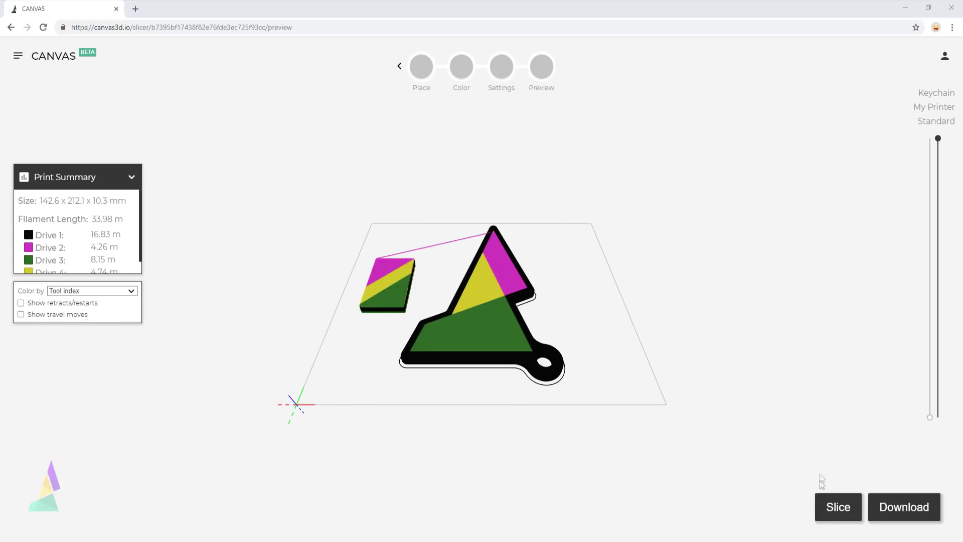
Examine the sliced preview with the layer range, Tool index coloring, and travel moves shown and hidden again.
{"action": "mouse_move", "coordinate": [938, 143]}
{"action": "left_mouse_down"}
{"action": "mouse_move", "coordinate": [937, 436]}
{"action": "mouse_move", "coordinate": [926, 137]}
{"action": "left_mouse_up"}
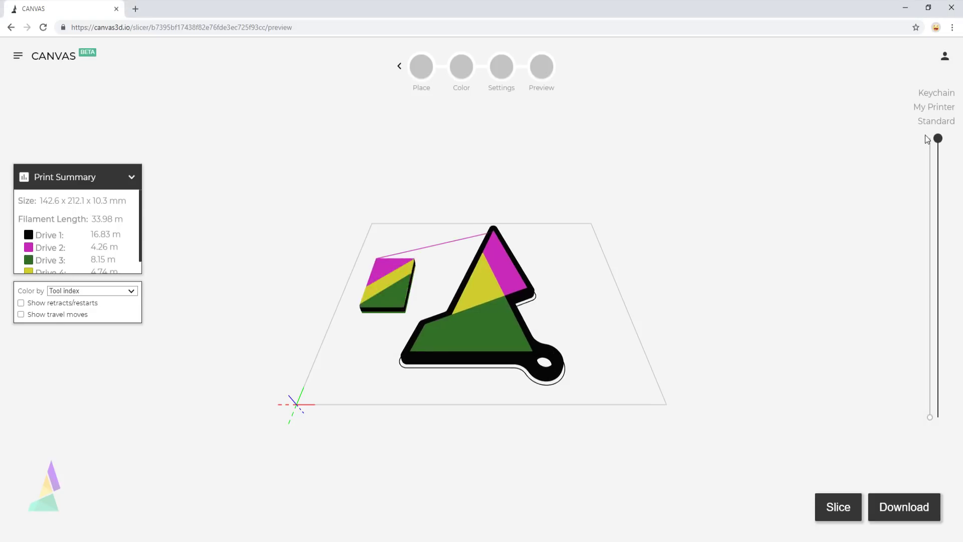
{"action": "left_click", "coordinate": [88, 293]}
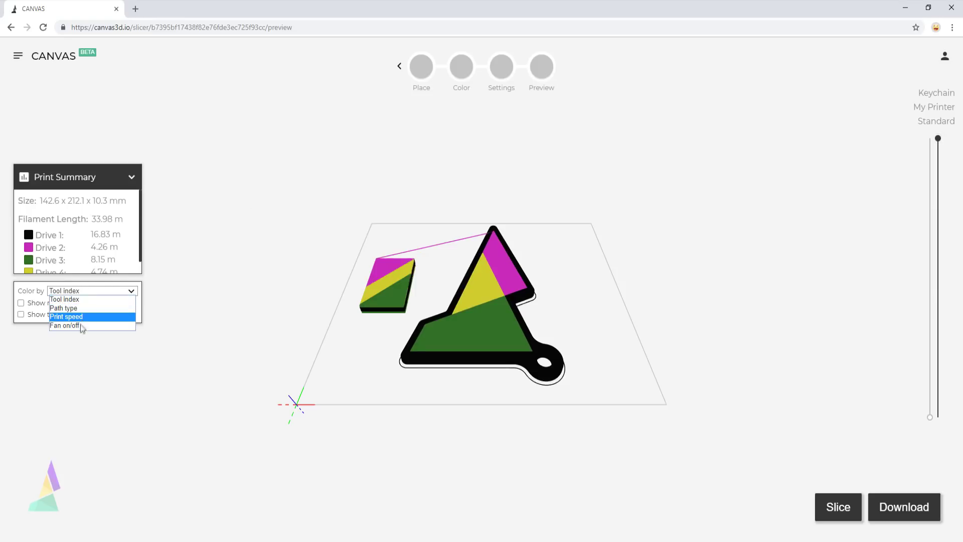
{"action": "left_click", "coordinate": [81, 299]}
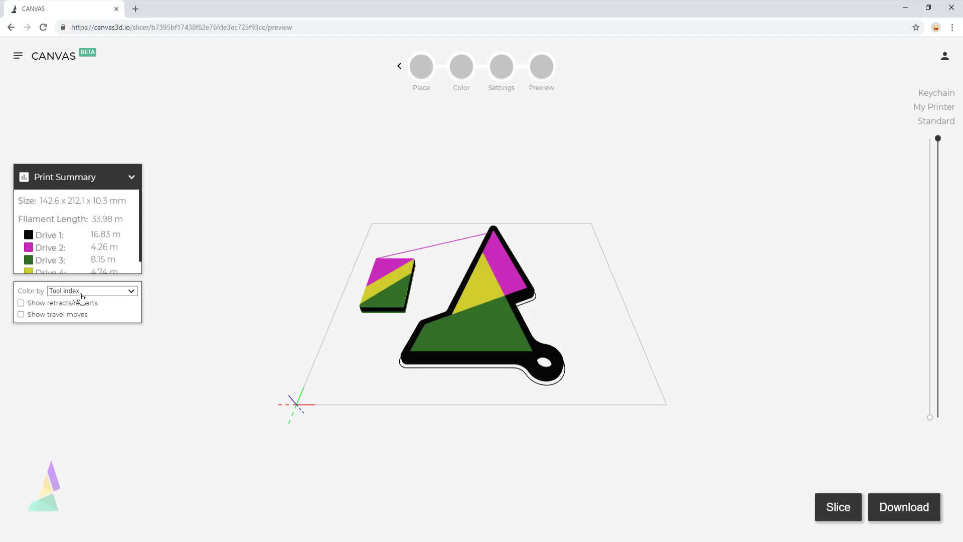
{"action": "left_click", "coordinate": [21, 315]}
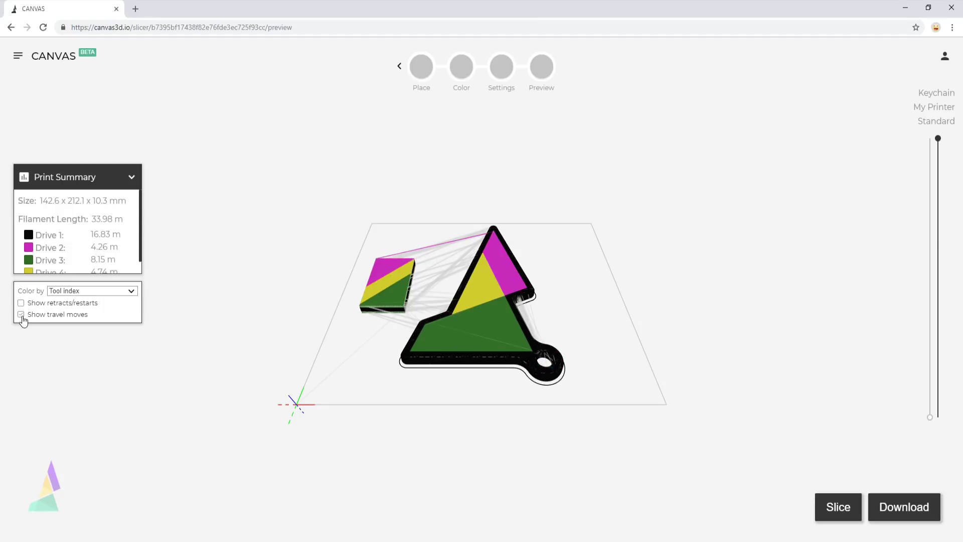
{"action": "left_click", "coordinate": [21, 314]}
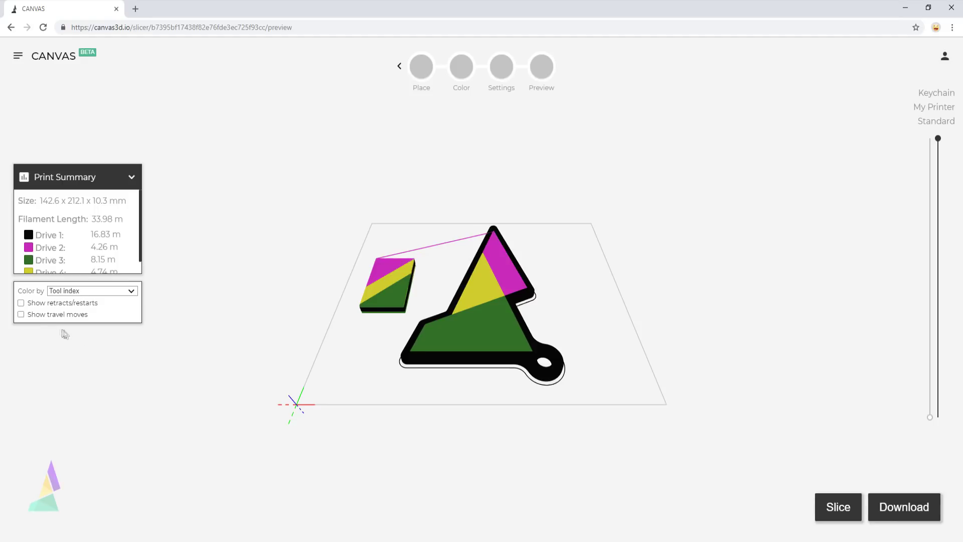
Download the sliced keychain project.
{"action": "left_click", "coordinate": [878, 505]}
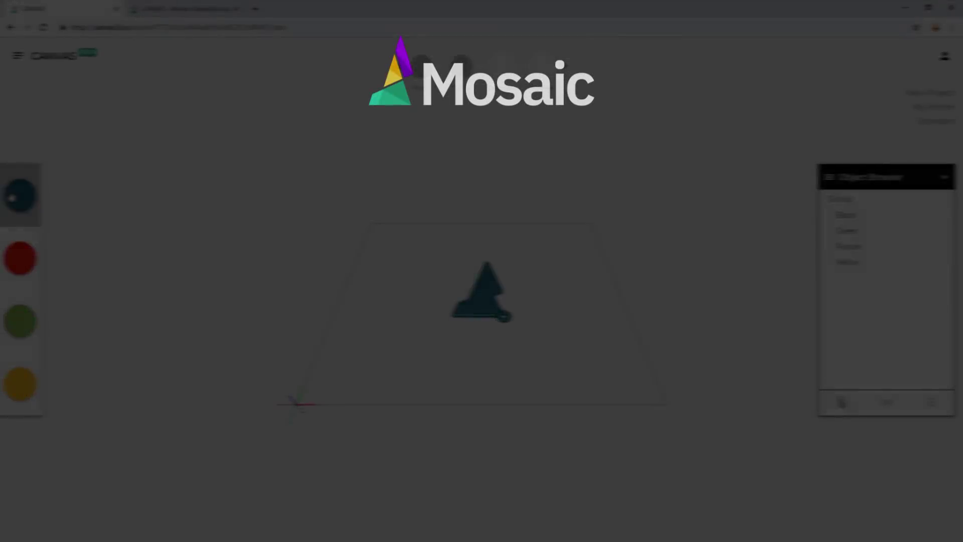